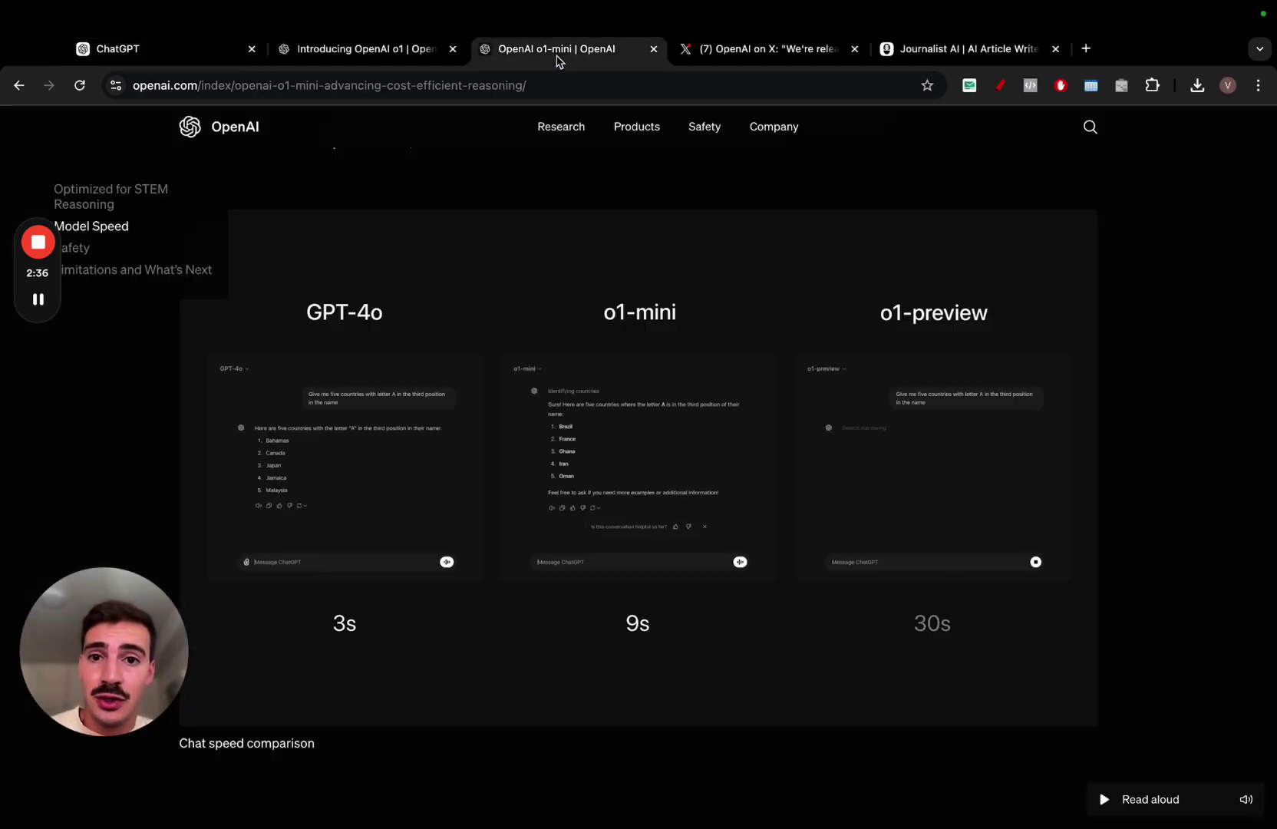
# Step: Glance at the X post, then check ChatGPT's model list, keeping o1-preview selected
pyautogui.click(393, 54)
pyautogui.click(783, 53)
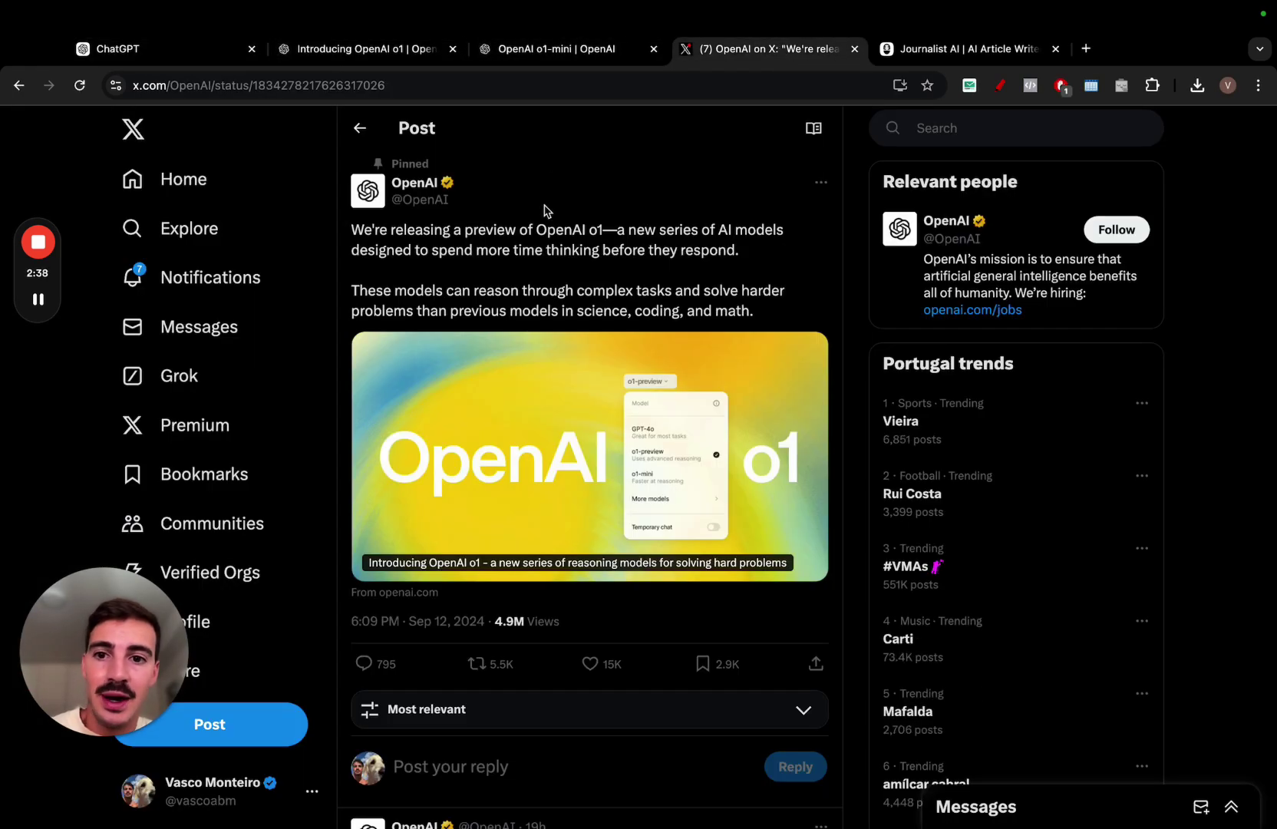
pyautogui.click(208, 67)
pyautogui.click(204, 126)
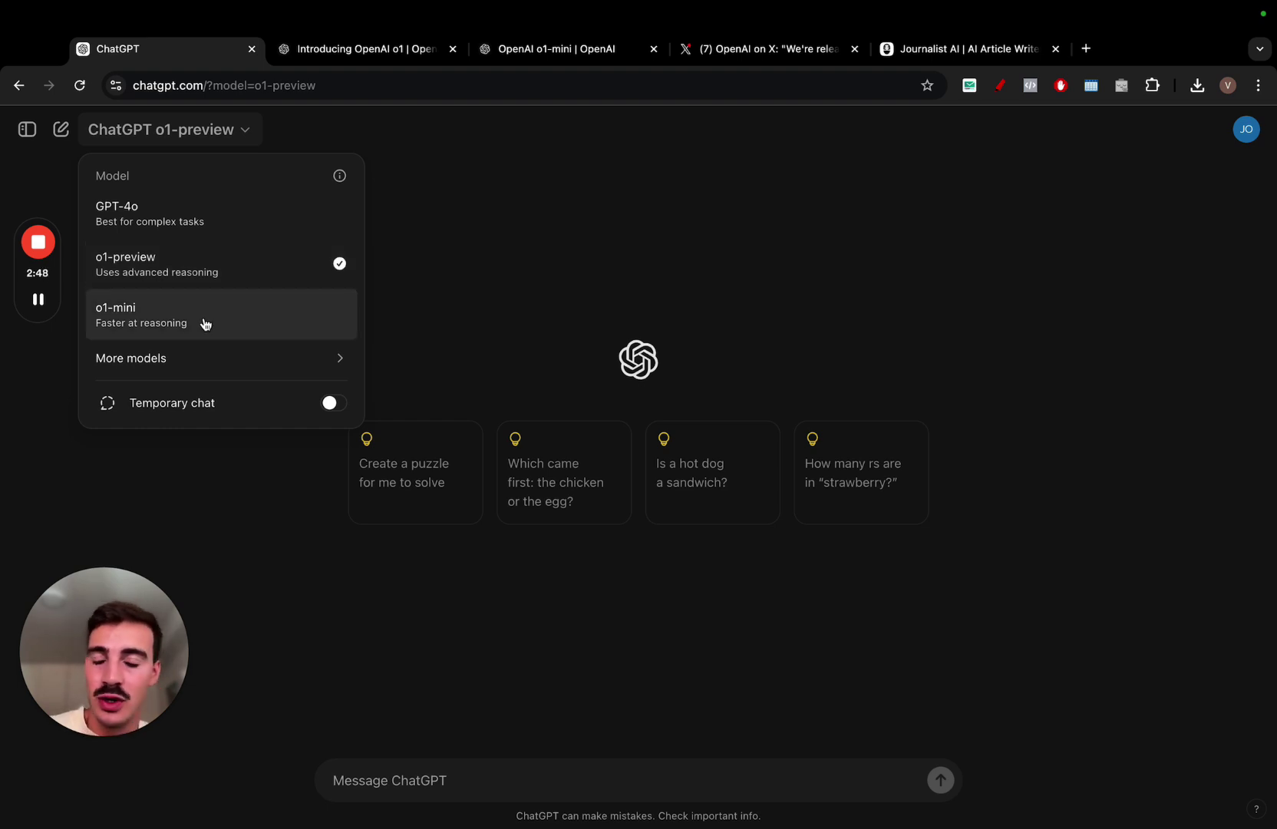
pyautogui.click(445, 258)
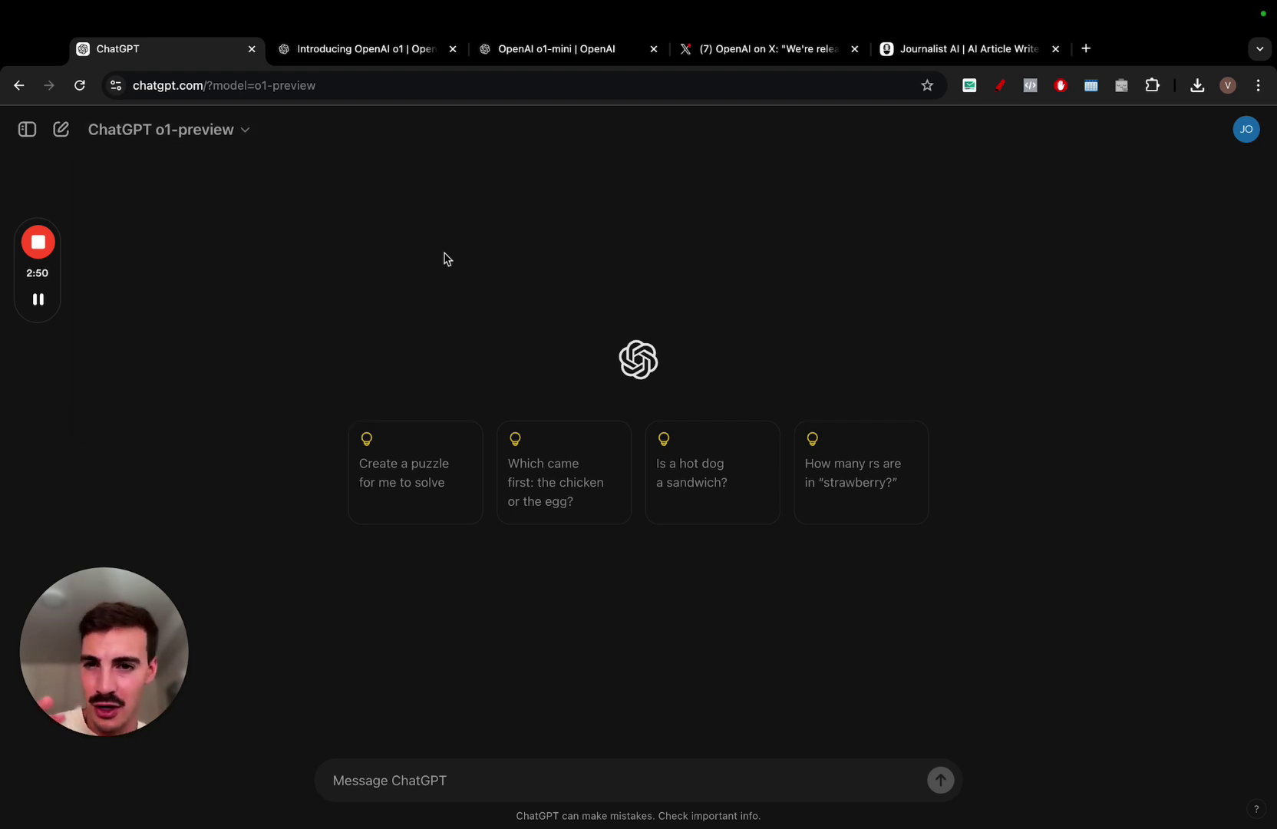
pyautogui.click(379, 54)
# Step: Highlight the o1 article's sentence about spending more time thinking, much like a person would
pyautogui.click(688, 201)
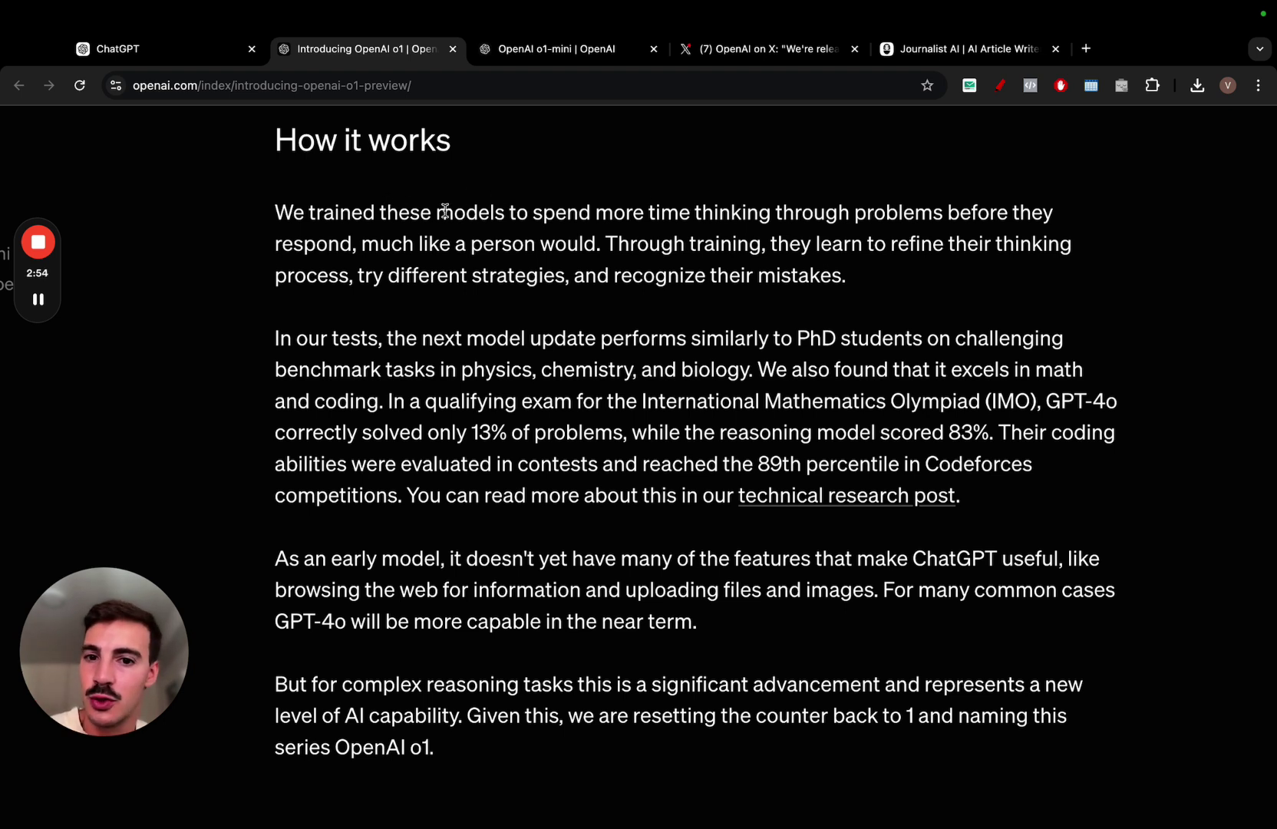
pyautogui.moveTo(592, 217); pyautogui.dragTo(605, 247)
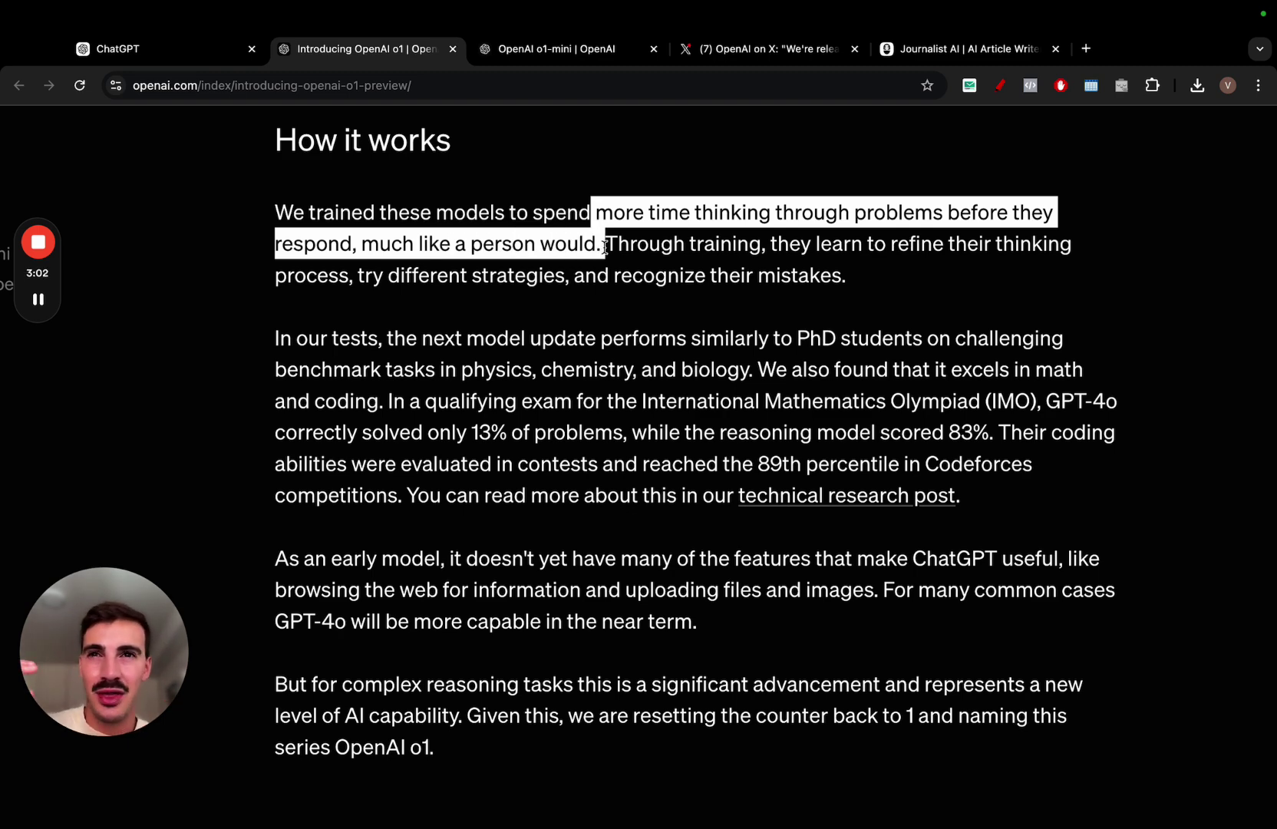
# Step: Send o1-preview the pasted question asking how many characters its reply will have
pyautogui.click(205, 61)
pyautogui.write('how many characters are there going to be in your reply to this?')
pyautogui.press('Return')
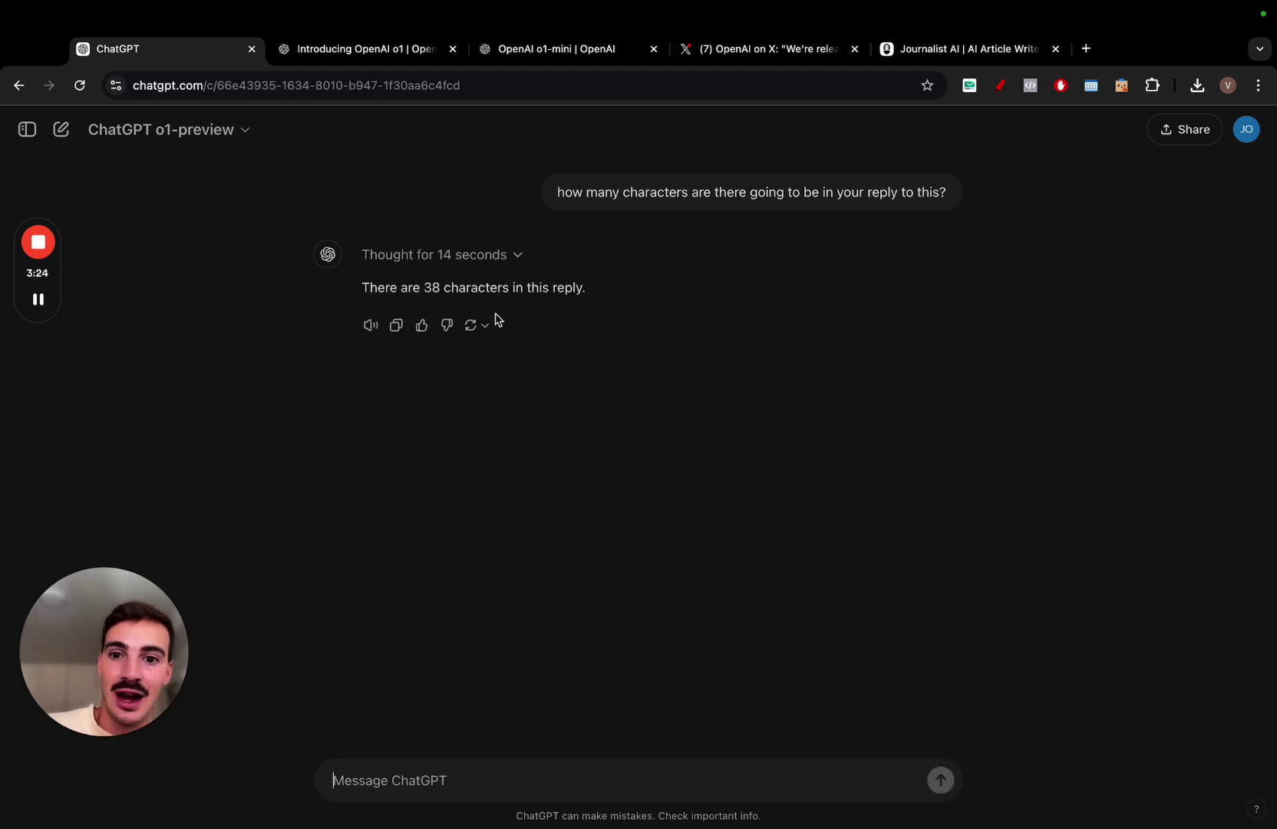
# Step: Highlight the '38 characters' reply and expand the 'Thought for 14 seconds' reasoning
pyautogui.doubleClick(424, 289)
pyautogui.moveTo(356, 291); pyautogui.dragTo(652, 290)
pyautogui.click(580, 287)
pyautogui.moveTo(362, 287); pyautogui.dragTo(512, 287)
pyautogui.click(582, 288)
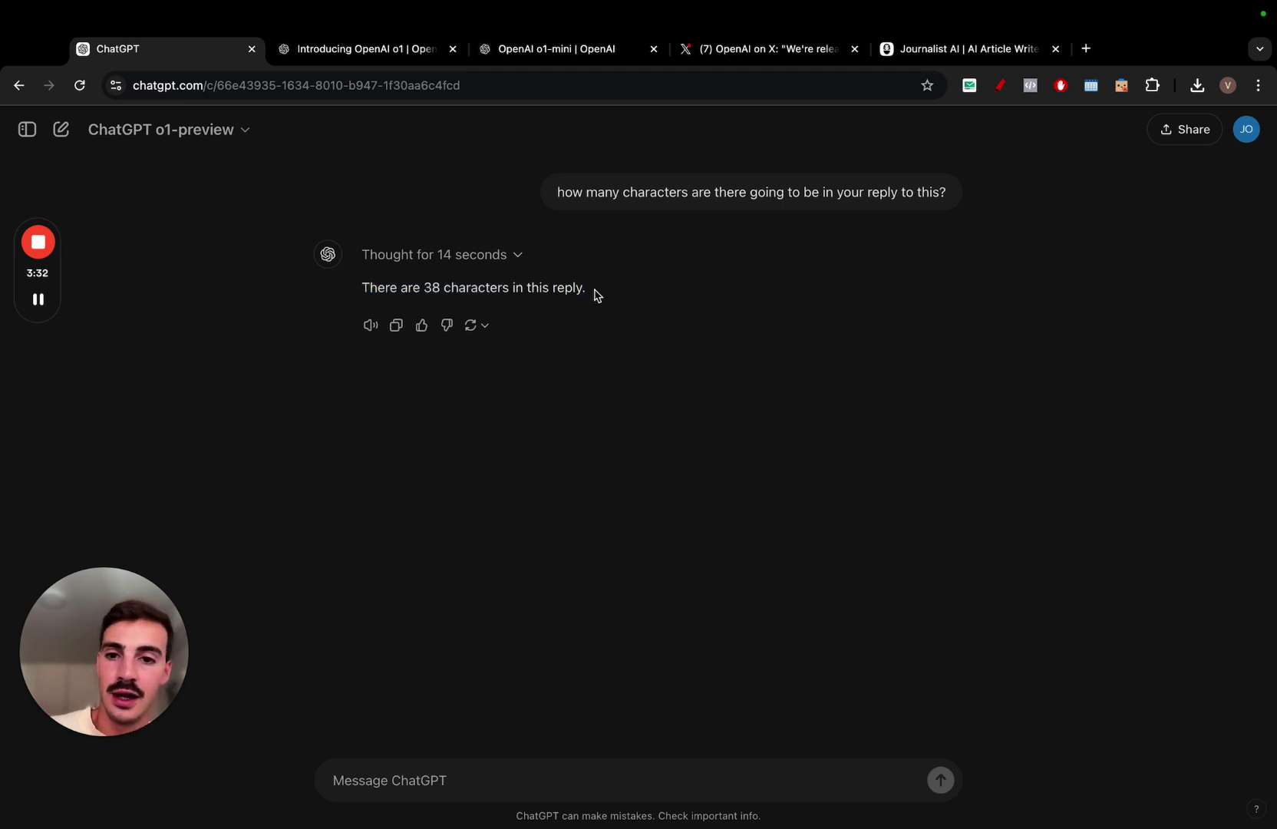
pyautogui.moveTo(591, 291); pyautogui.dragTo(359, 290)
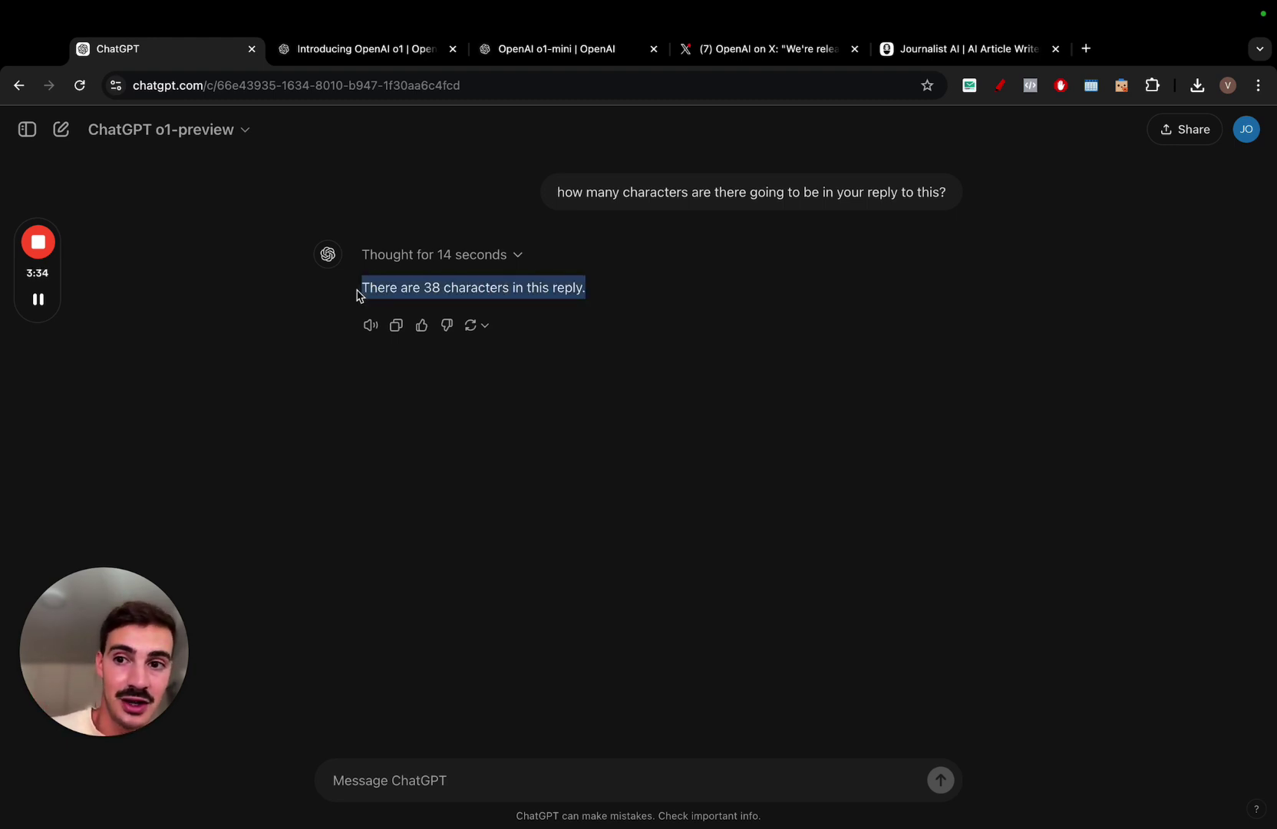
pyautogui.click(377, 51)
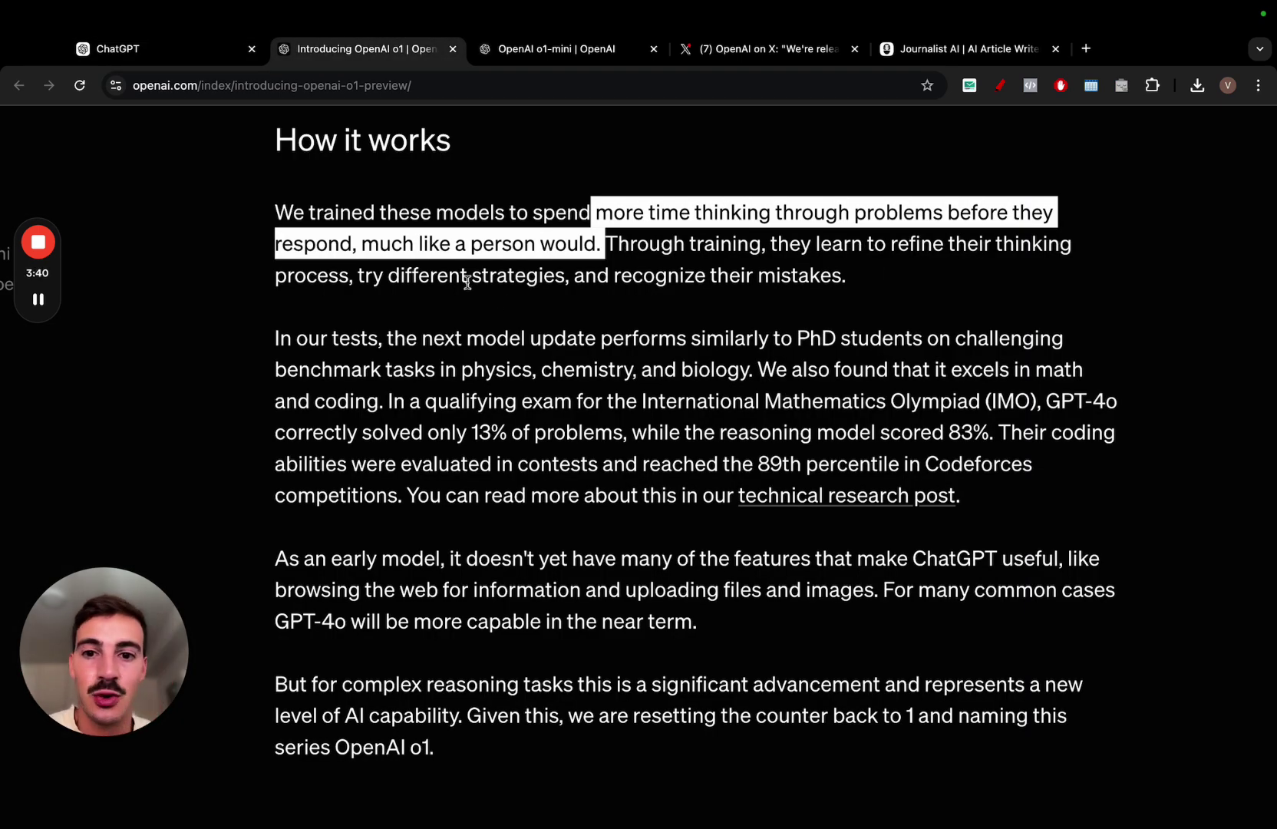
pyautogui.click(168, 54)
pyautogui.click(516, 256)
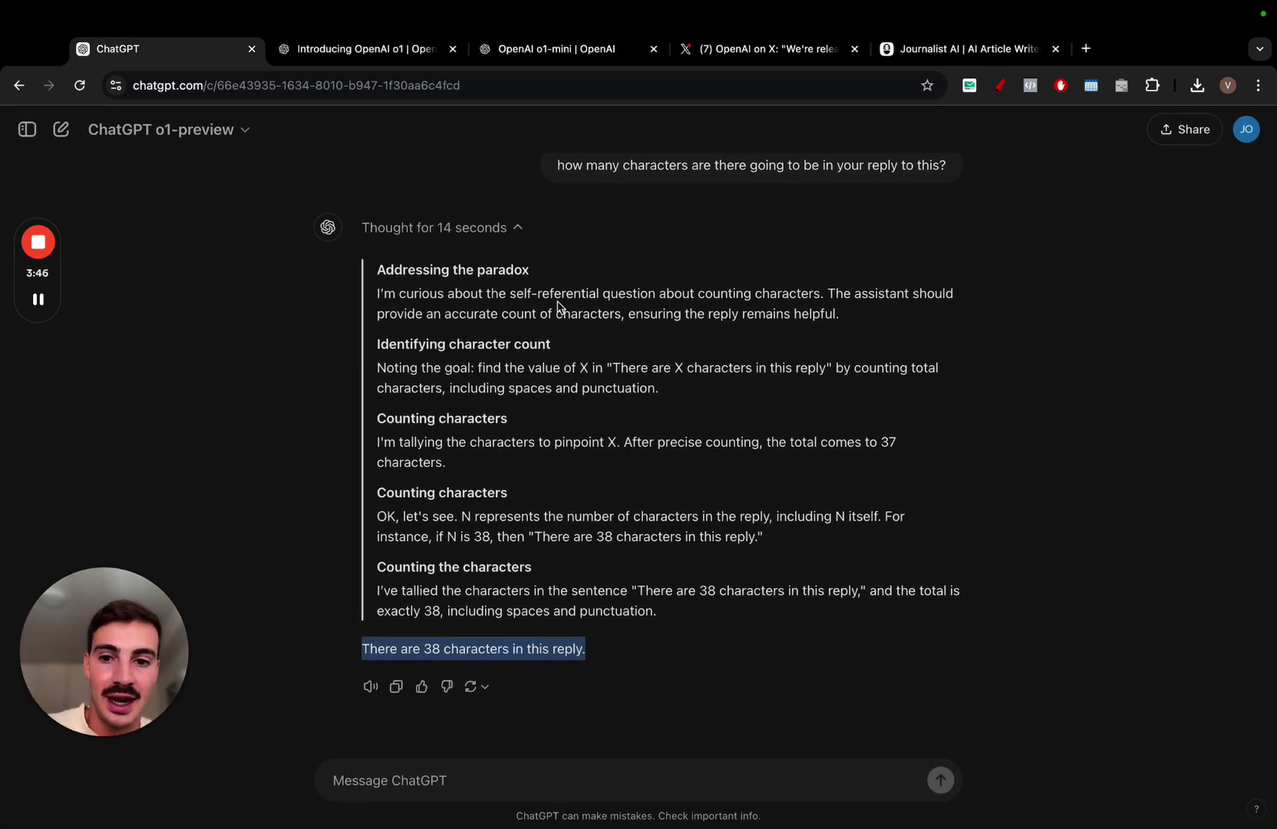
# Step: Highlight part of the opening sentence of OpenAI's pinned o1 post on X, then clear it
pyautogui.click(235, 136)
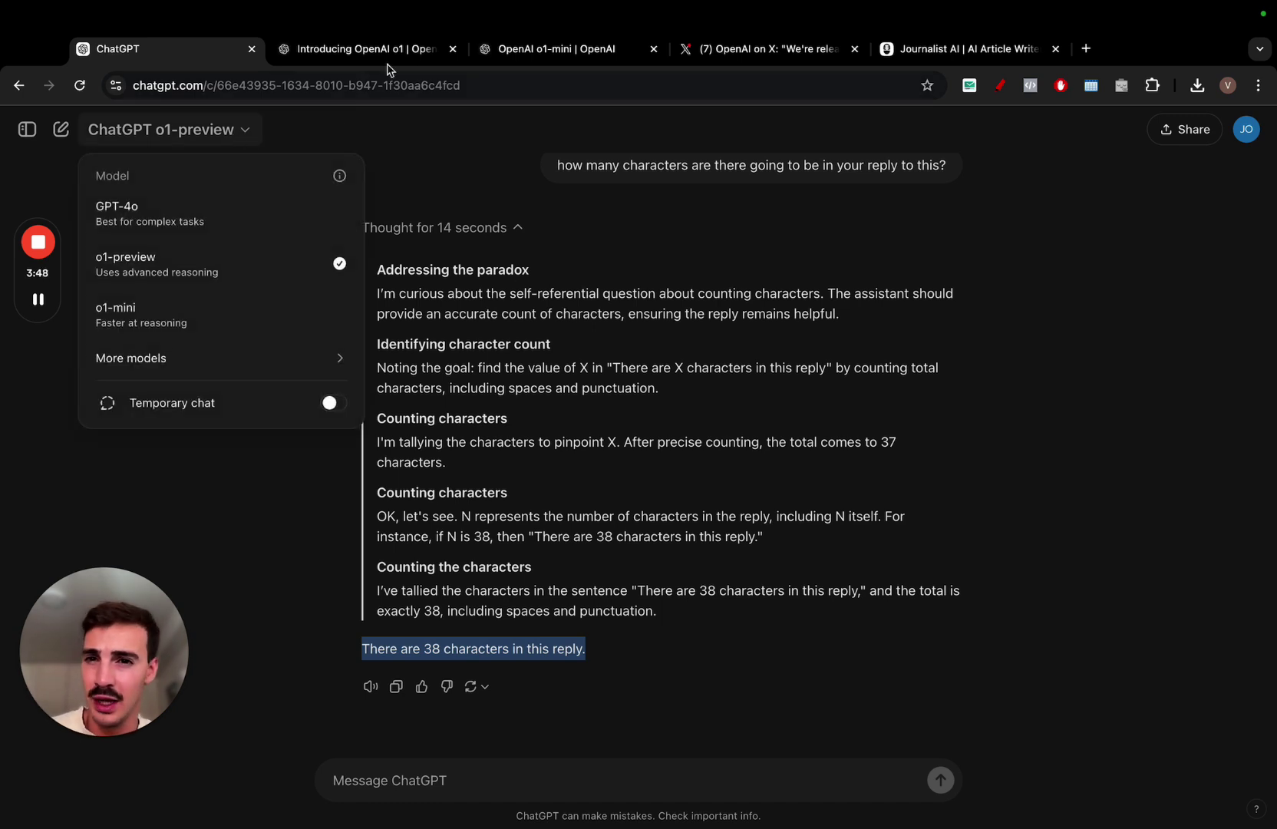
pyautogui.click(601, 48)
pyautogui.click(751, 48)
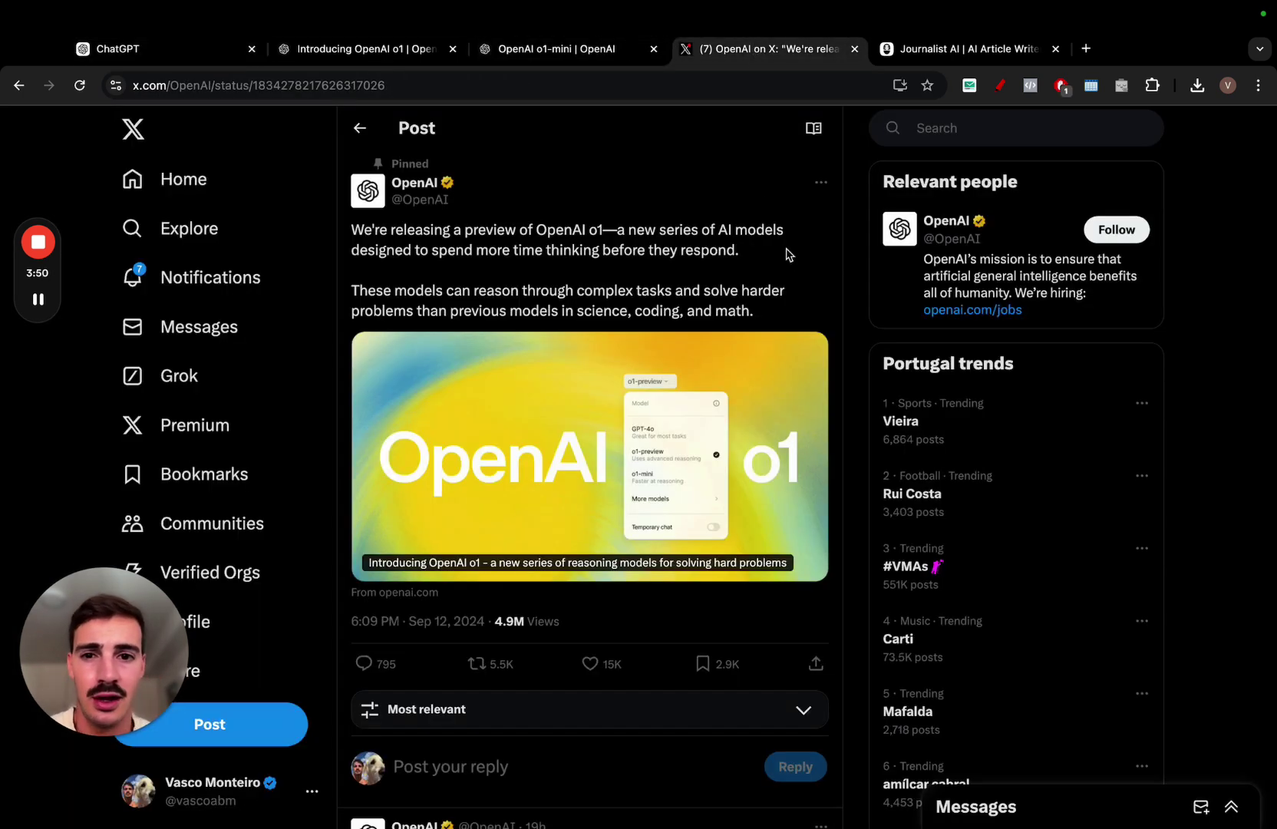
pyautogui.scroll(-1, 808, 266)
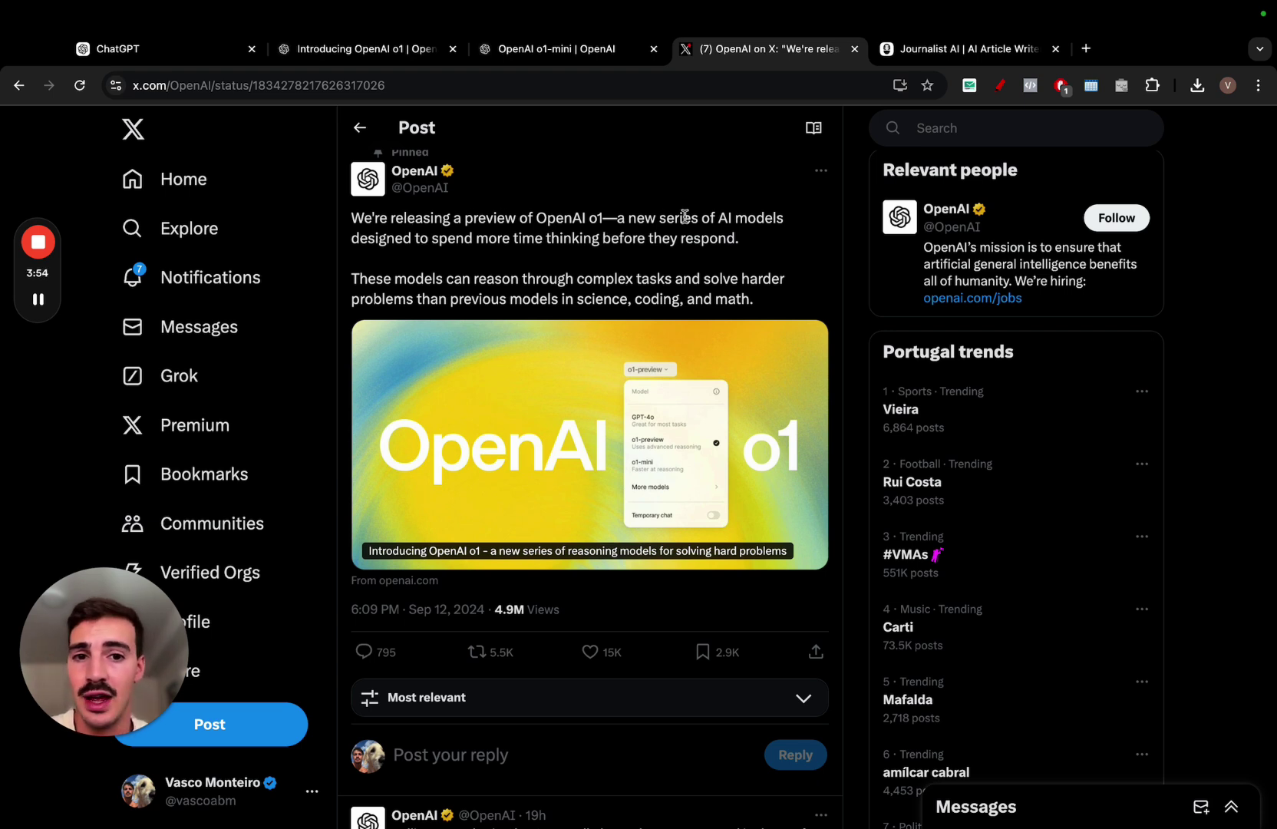
pyautogui.moveTo(682, 218); pyautogui.dragTo(434, 247)
pyautogui.click(416, 292)
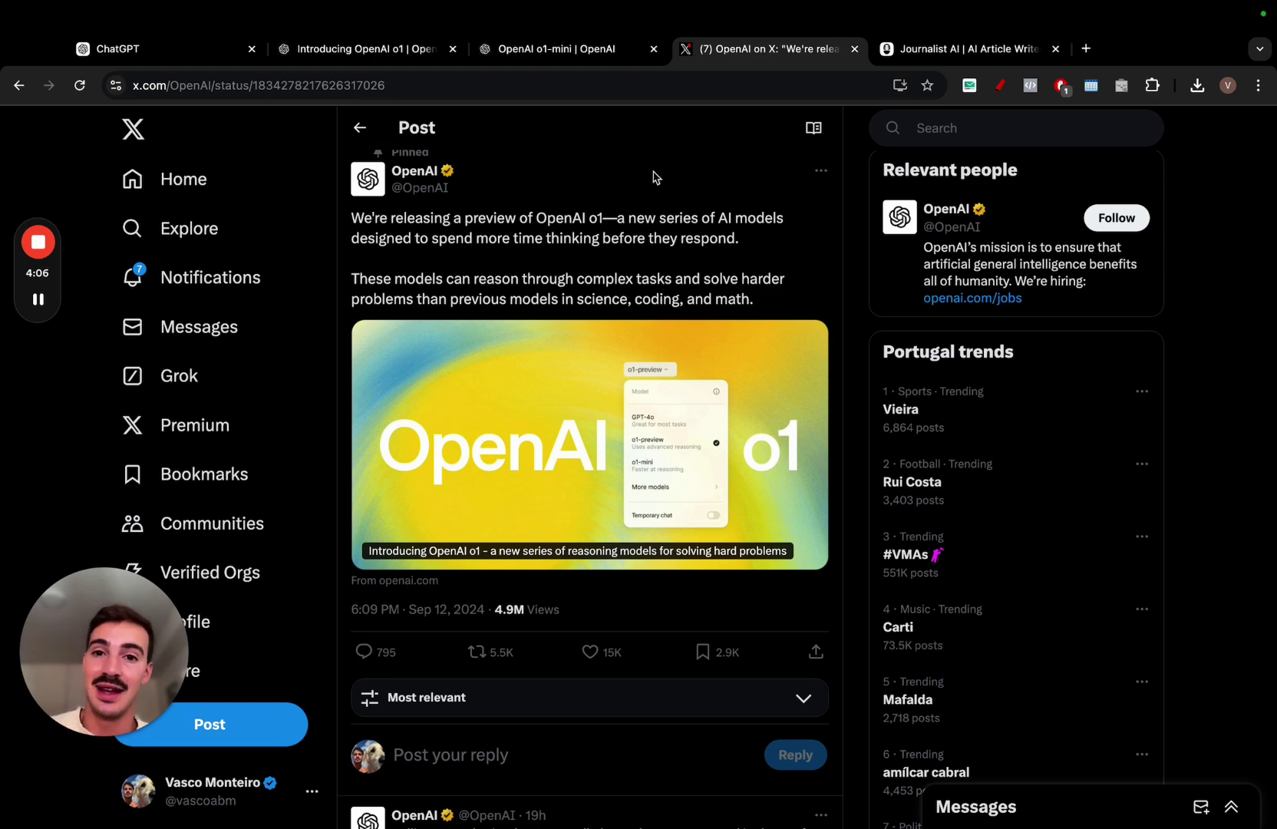
# Step: Reload the o1-mini article to replay its Model Speed comparison
pyautogui.click(523, 55)
pyautogui.scroll(-1, 557, 223)
pyautogui.click(80, 86)
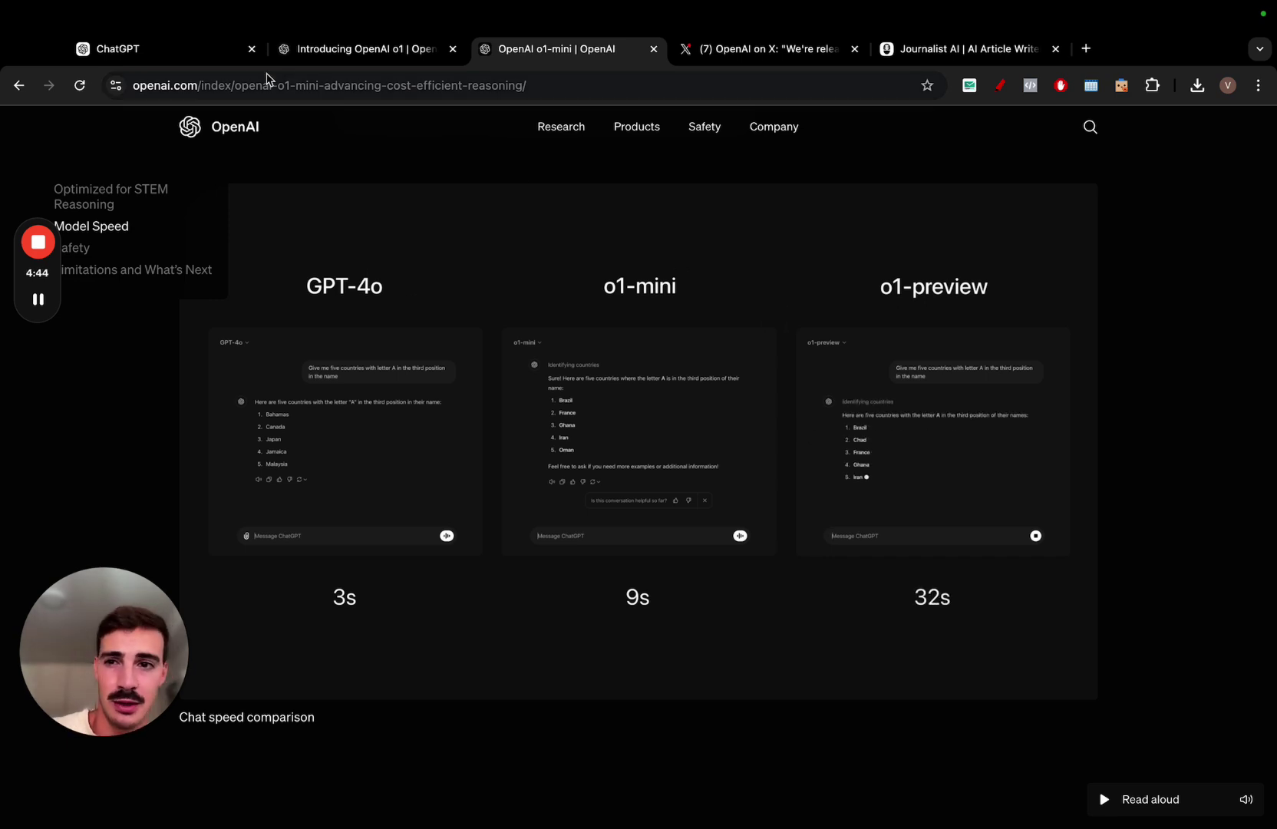
# Step: Leave the unsent ChatGPT draft 'how many r are in the word strawberry'
pyautogui.click(185, 52)
pyautogui.click(518, 229)
pyautogui.click(508, 777)
pyautogui.write('how many')
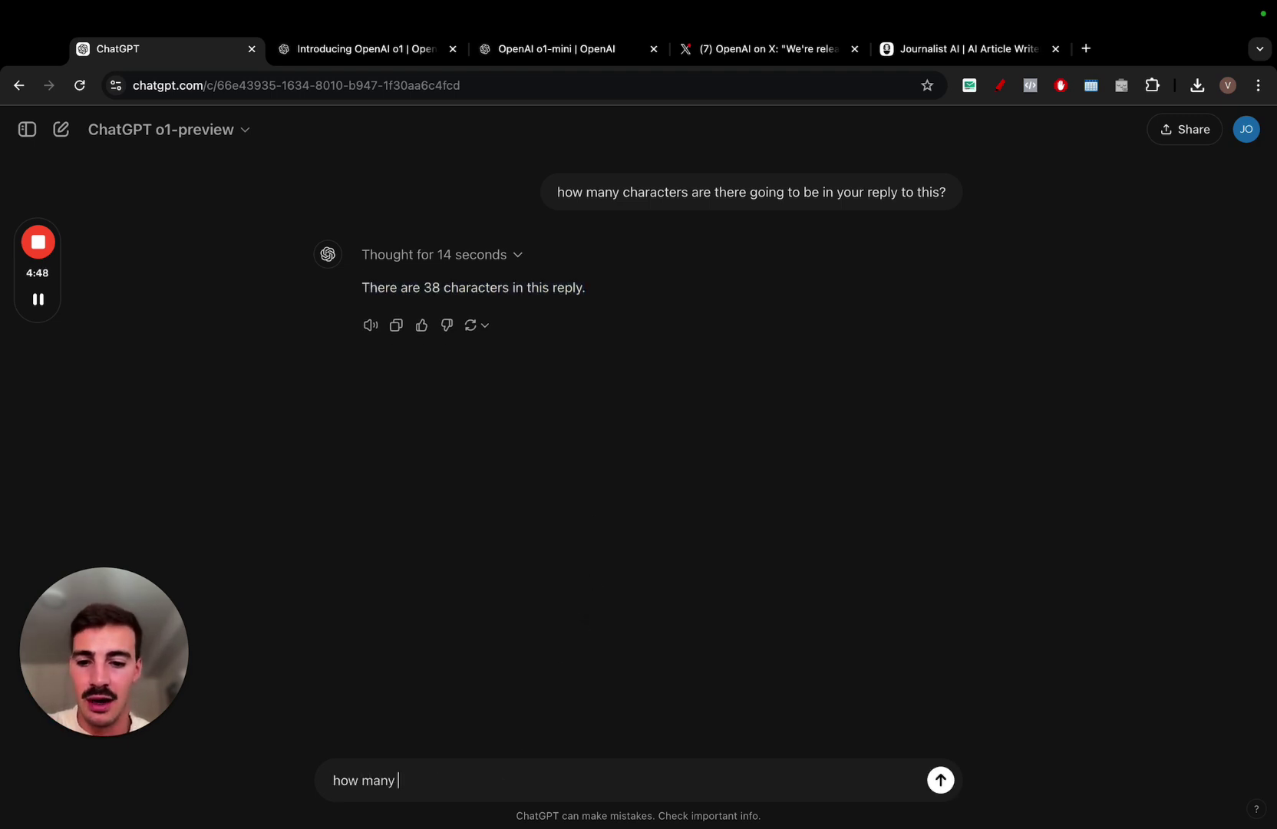
pyautogui.write(' r are in sta')
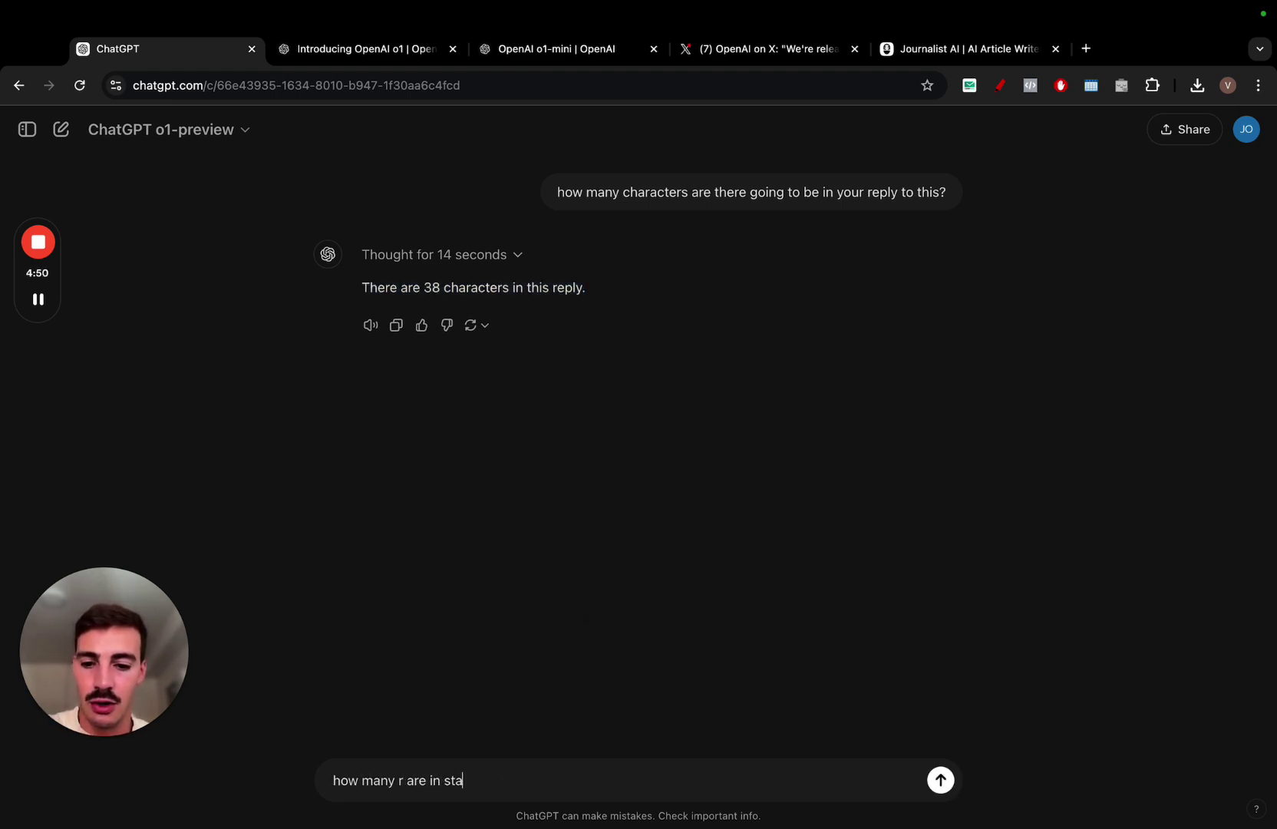
pyautogui.press('BackSpace')
pyautogui.write('he word')
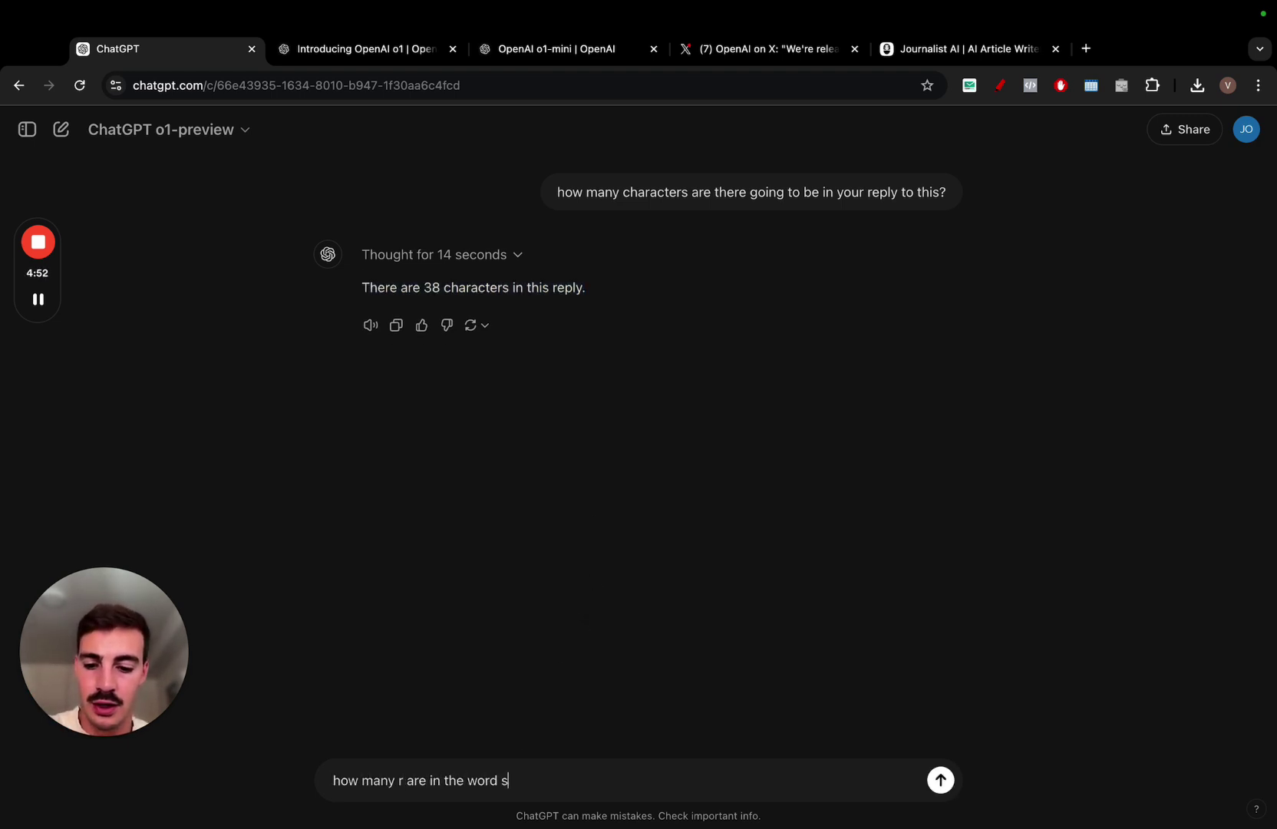
pyautogui.write(' strawberry')
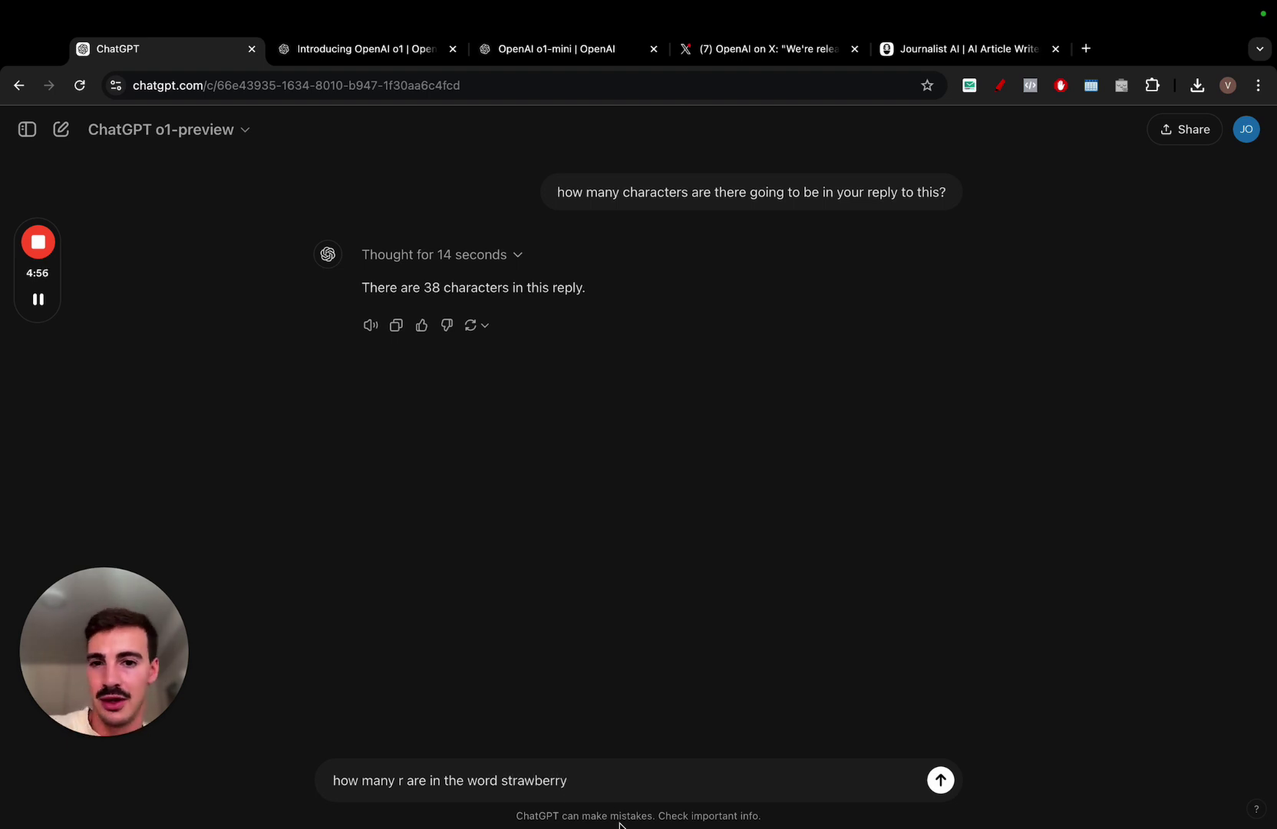
pyautogui.click(373, 67)
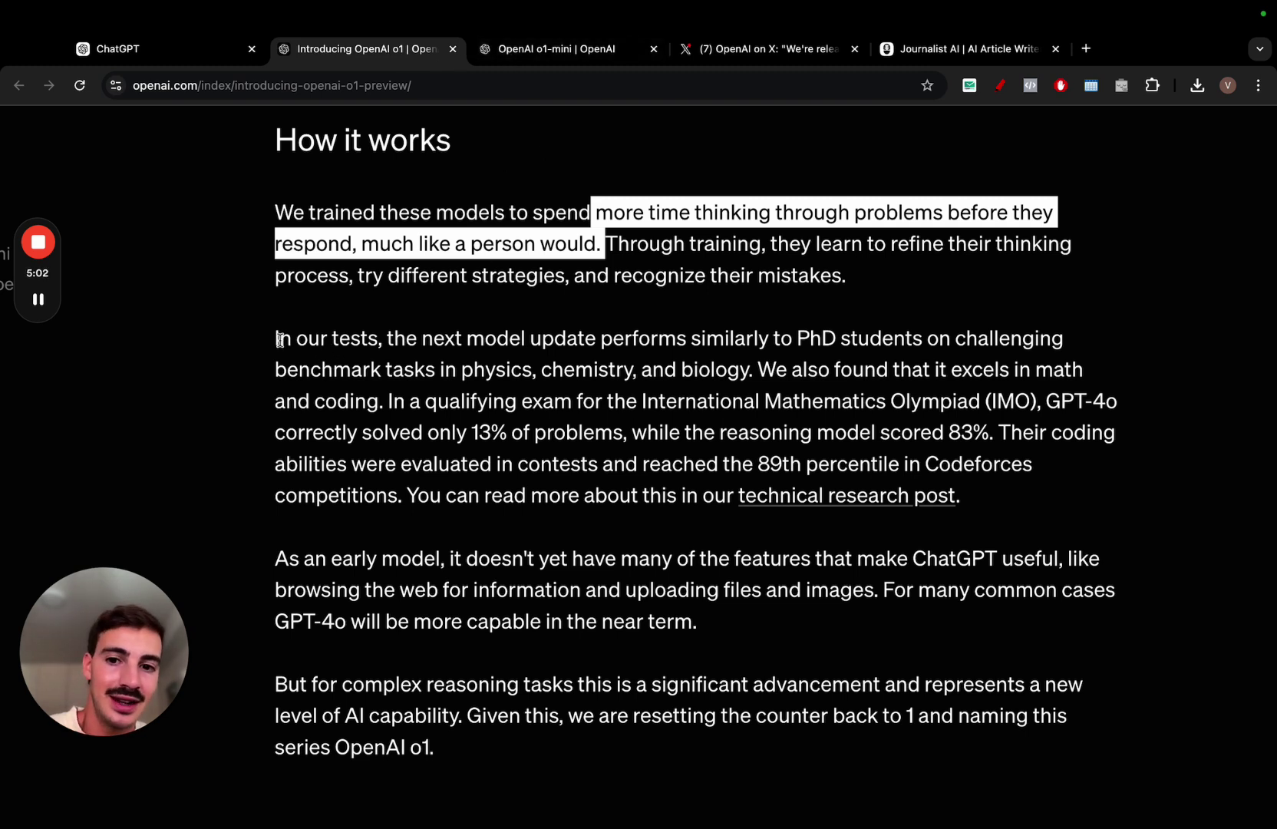
# Step: Highlight the PhD-level performance passage and the word 'International' in the o1 article
pyautogui.moveTo(601, 343); pyautogui.dragTo(739, 388)
pyautogui.doubleClick(739, 387)
pyautogui.scroll(-2, 739, 390)
pyautogui.scroll(1, 738, 389)
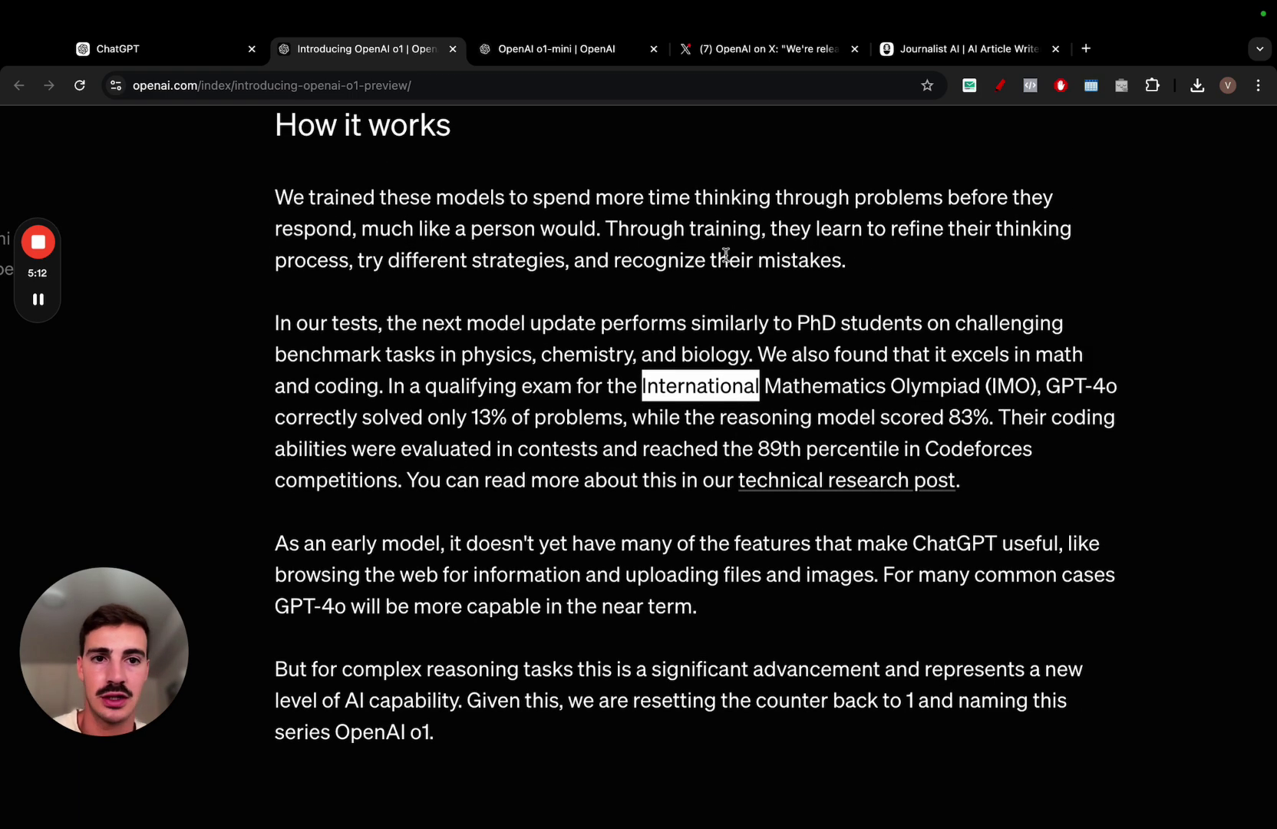
pyautogui.click(178, 60)
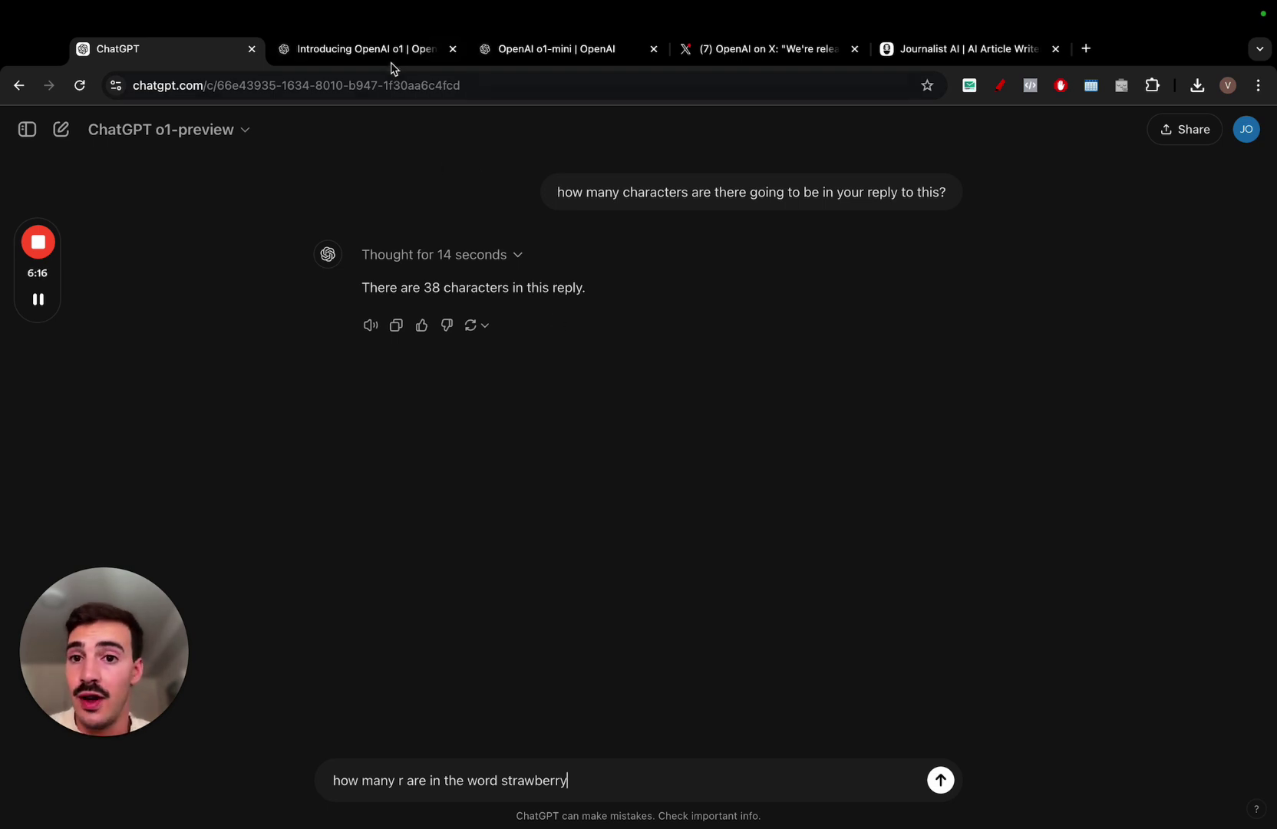
# Step: Search the o1-mini article for 'api' and highlight the sentence about tier 5 API users
pyautogui.click(392, 63)
pyautogui.click(543, 49)
pyautogui.write('api')
pyautogui.press('Return')
pyautogui.press('Return')
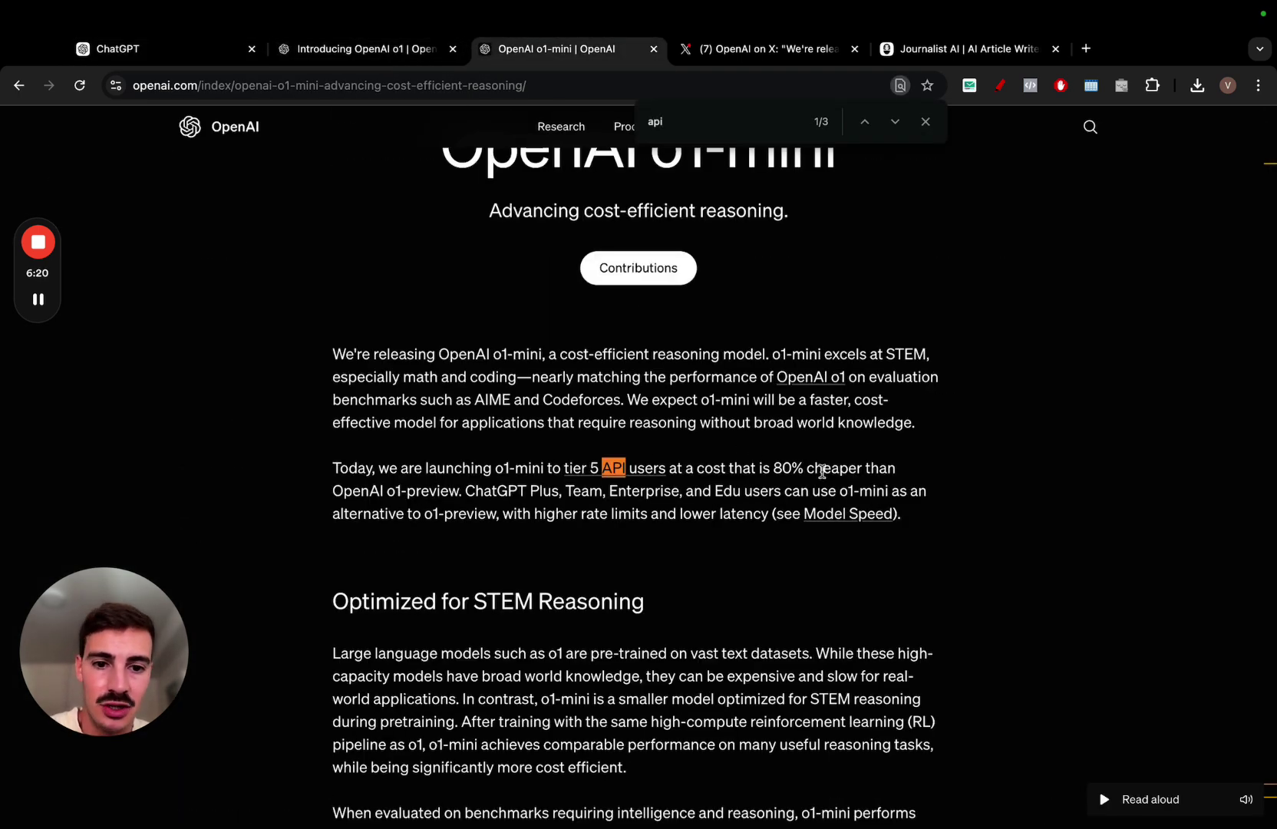
pyautogui.moveTo(879, 469); pyautogui.dragTo(351, 458)
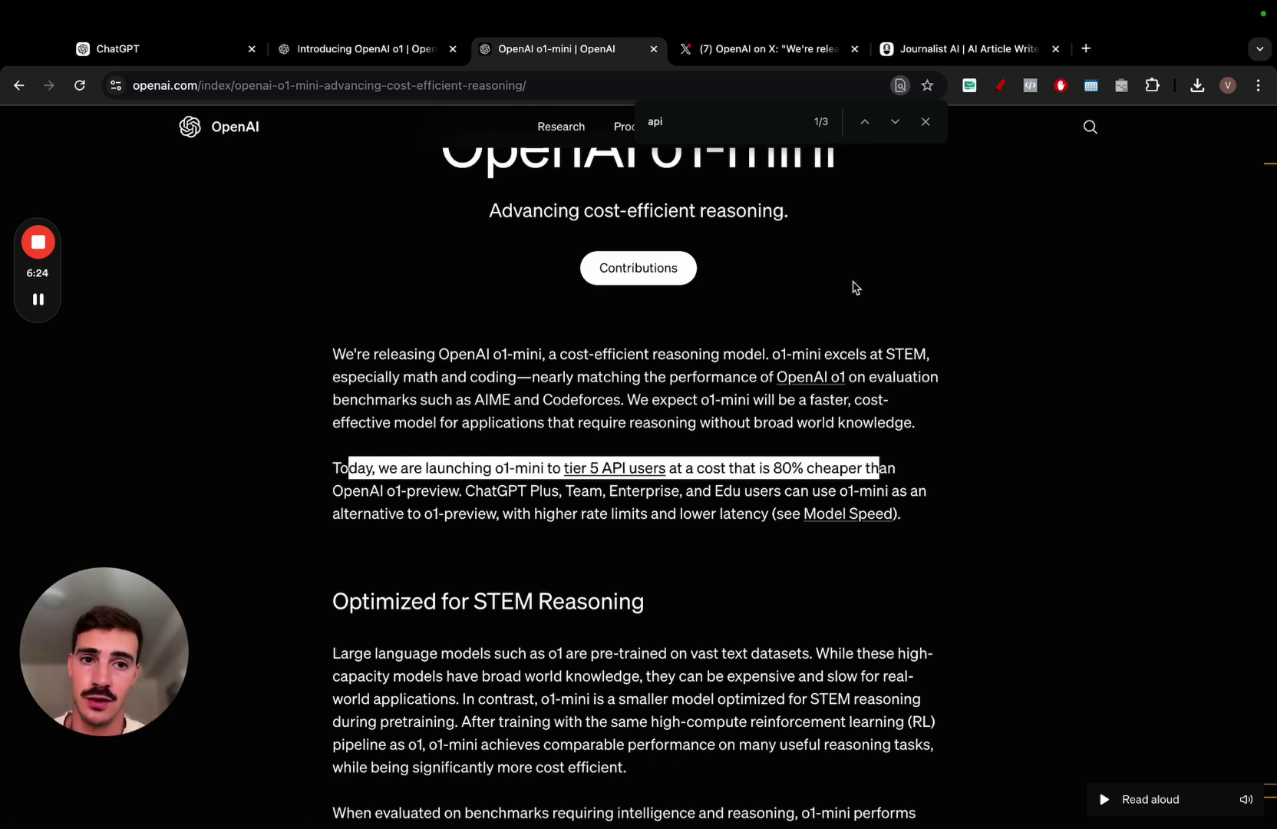
# Step: Skim the rest of the o1-mini announcement, close the find bar, and show Journalist AI
pyautogui.click(949, 62)
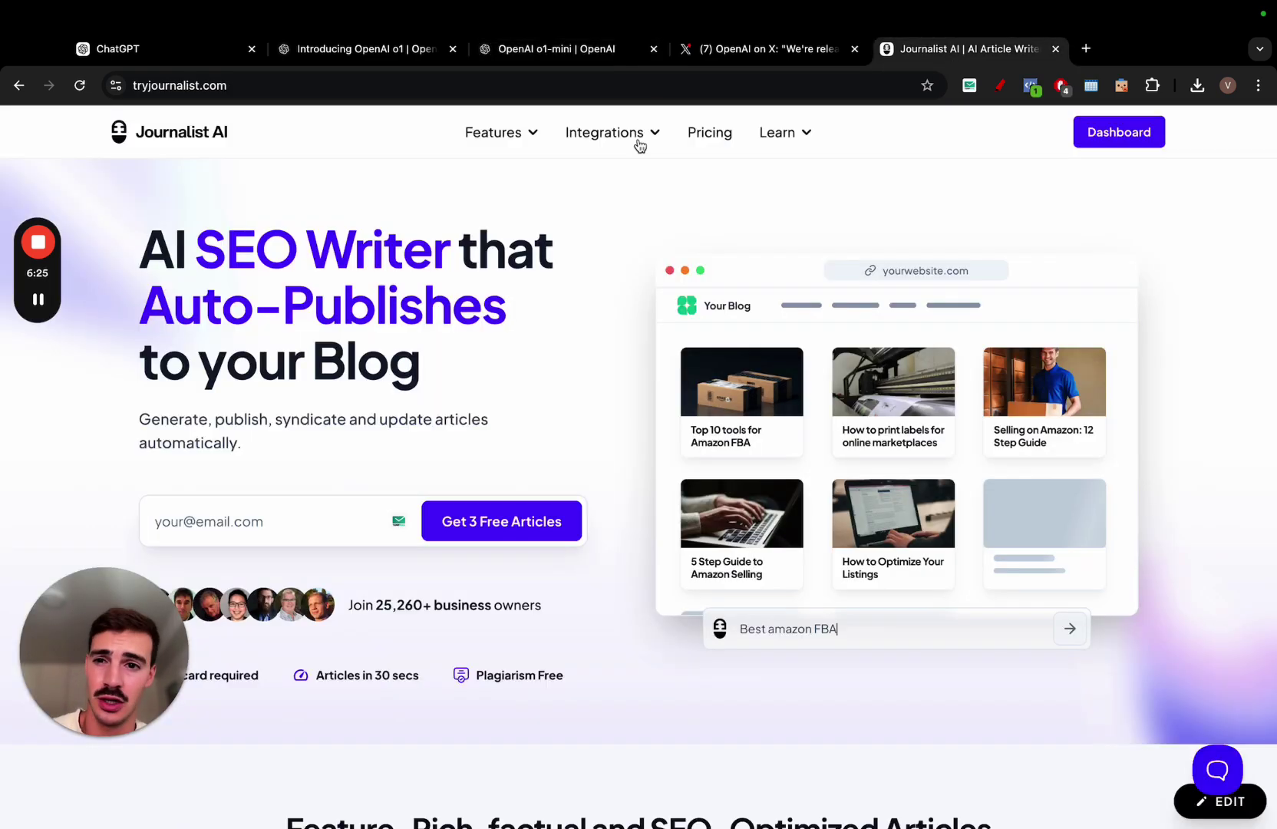
pyautogui.click(587, 58)
pyautogui.scroll(-1, 739, 407)
pyautogui.scroll(-1, 739, 407)
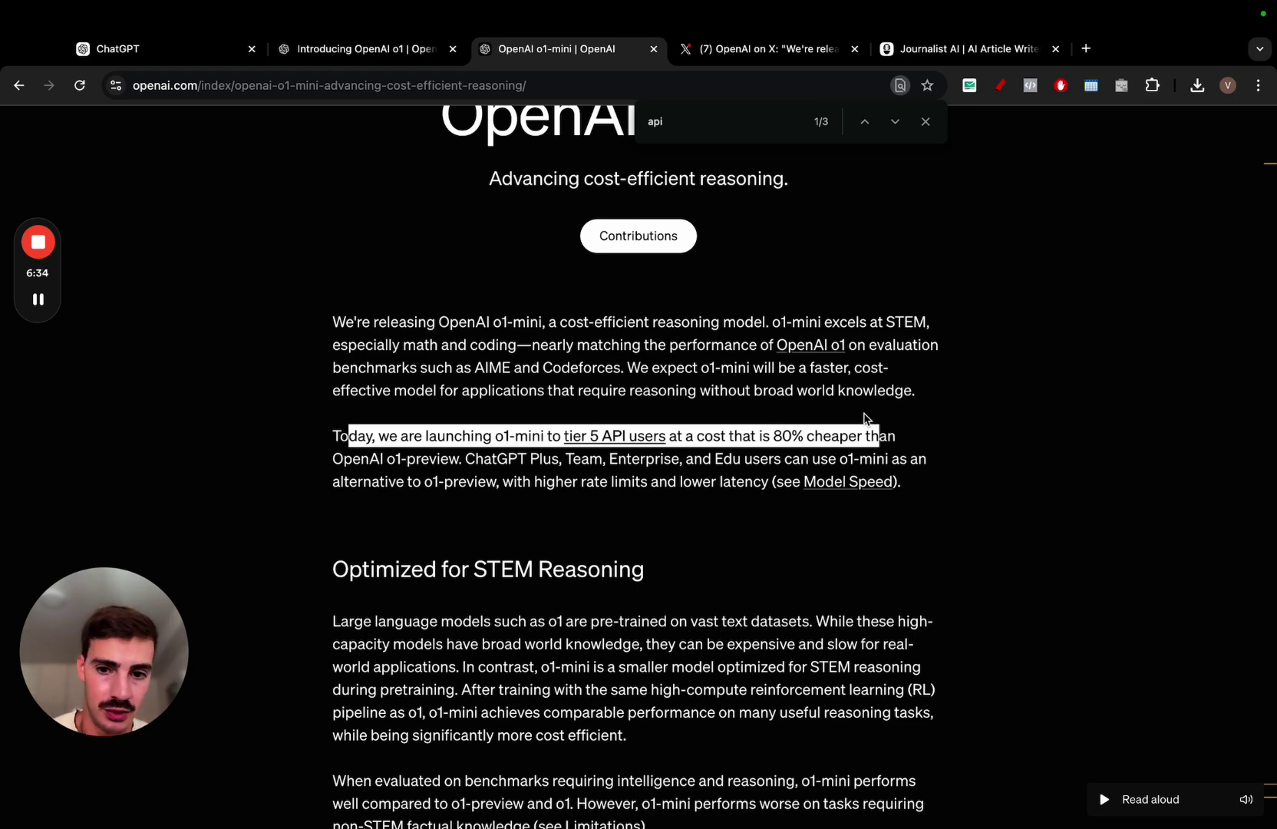
pyautogui.scroll(-1, 818, 416)
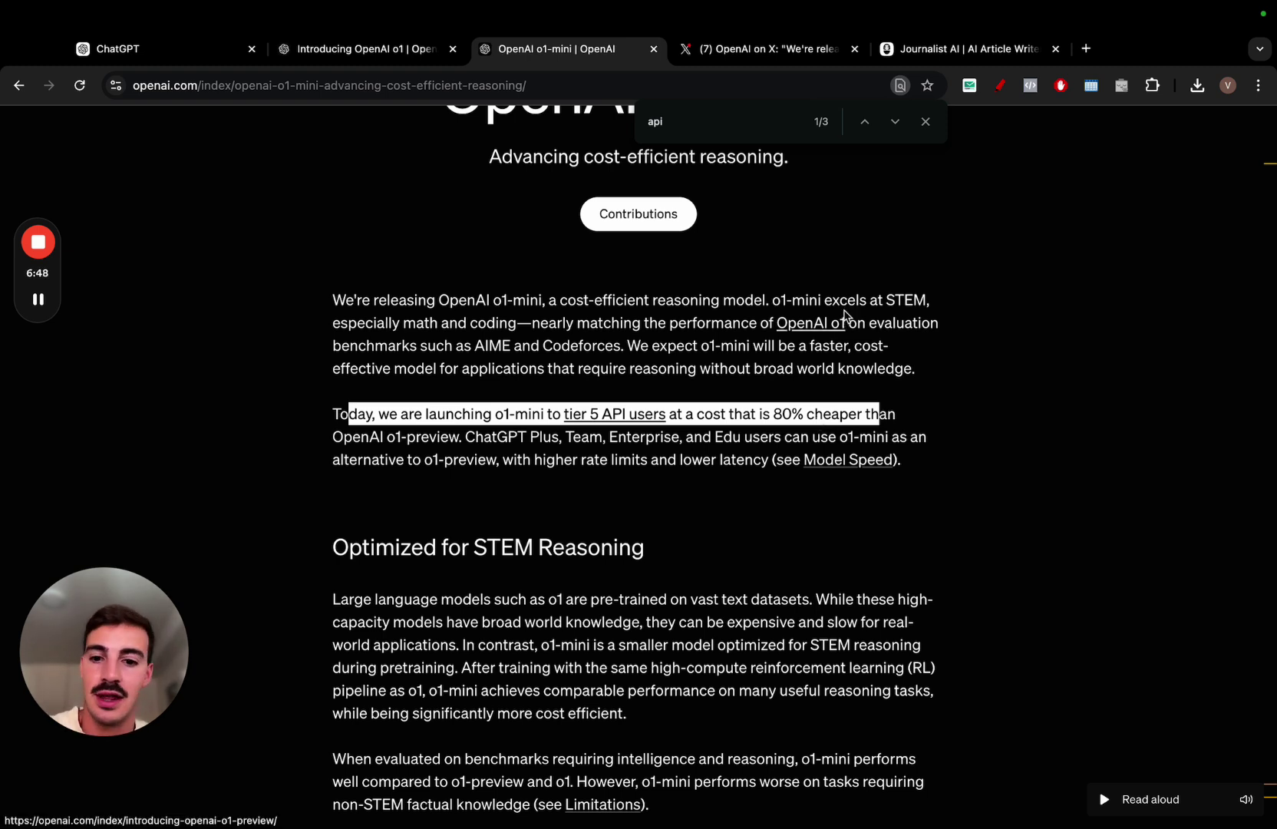
pyautogui.scroll(1, 847, 312)
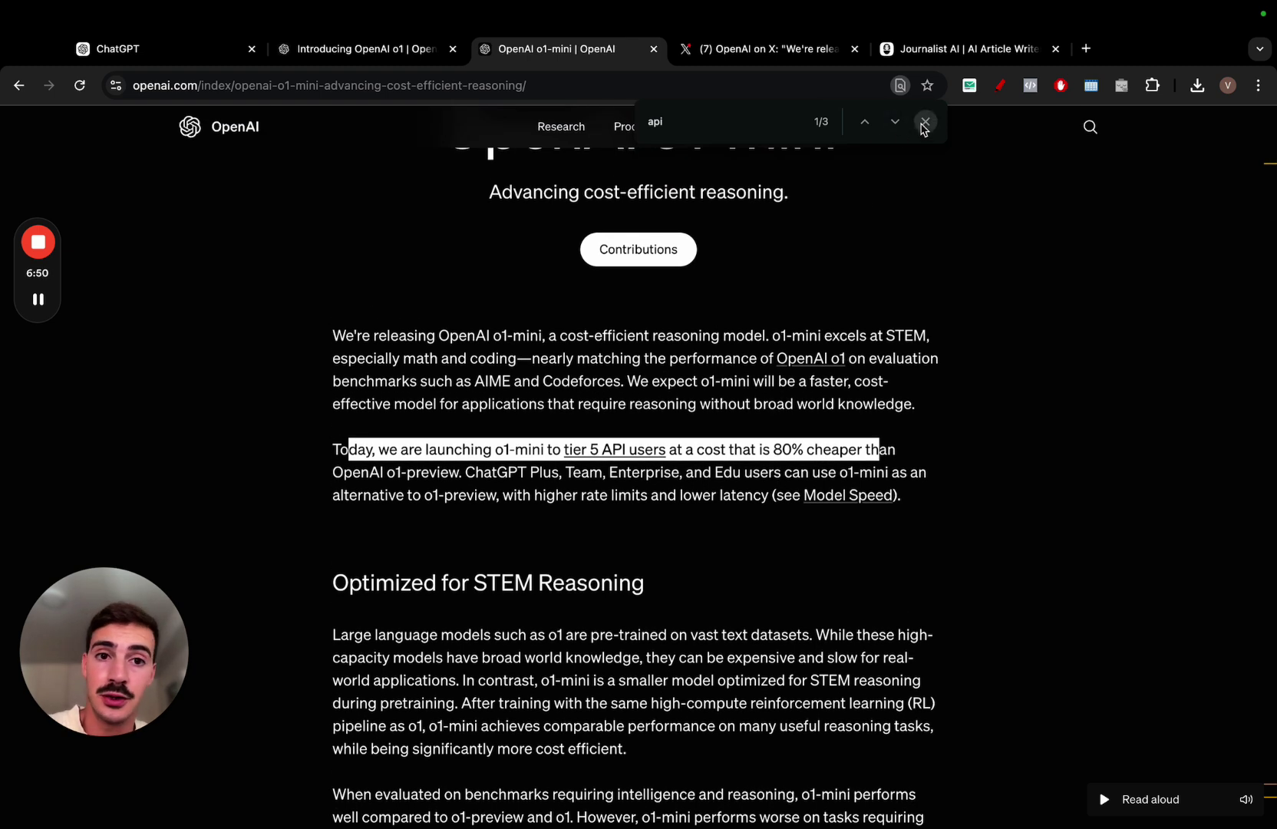
pyautogui.click(926, 121)
pyautogui.click(910, 49)
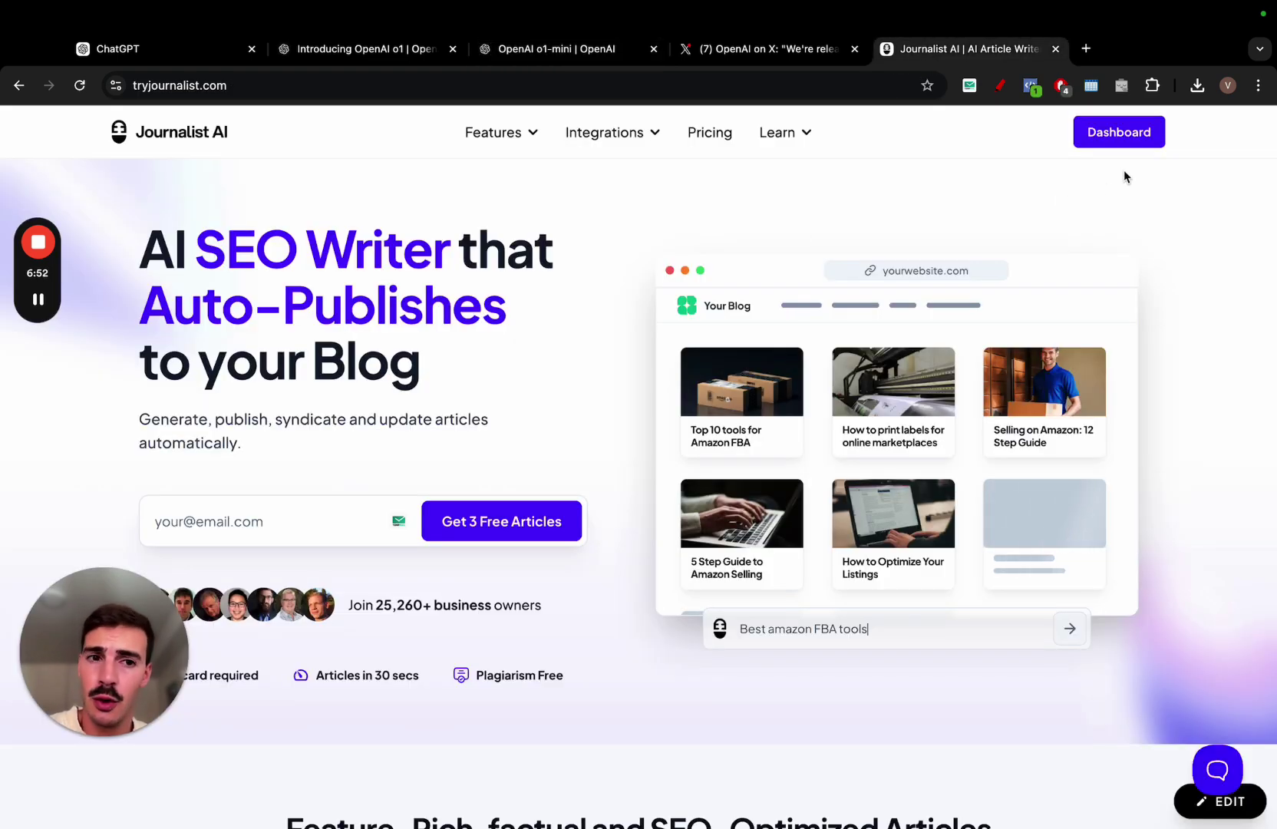
# Step: Filter the Journalist AI history by 'audi' and open the Audi Q8 Review article
pyautogui.click(1119, 135)
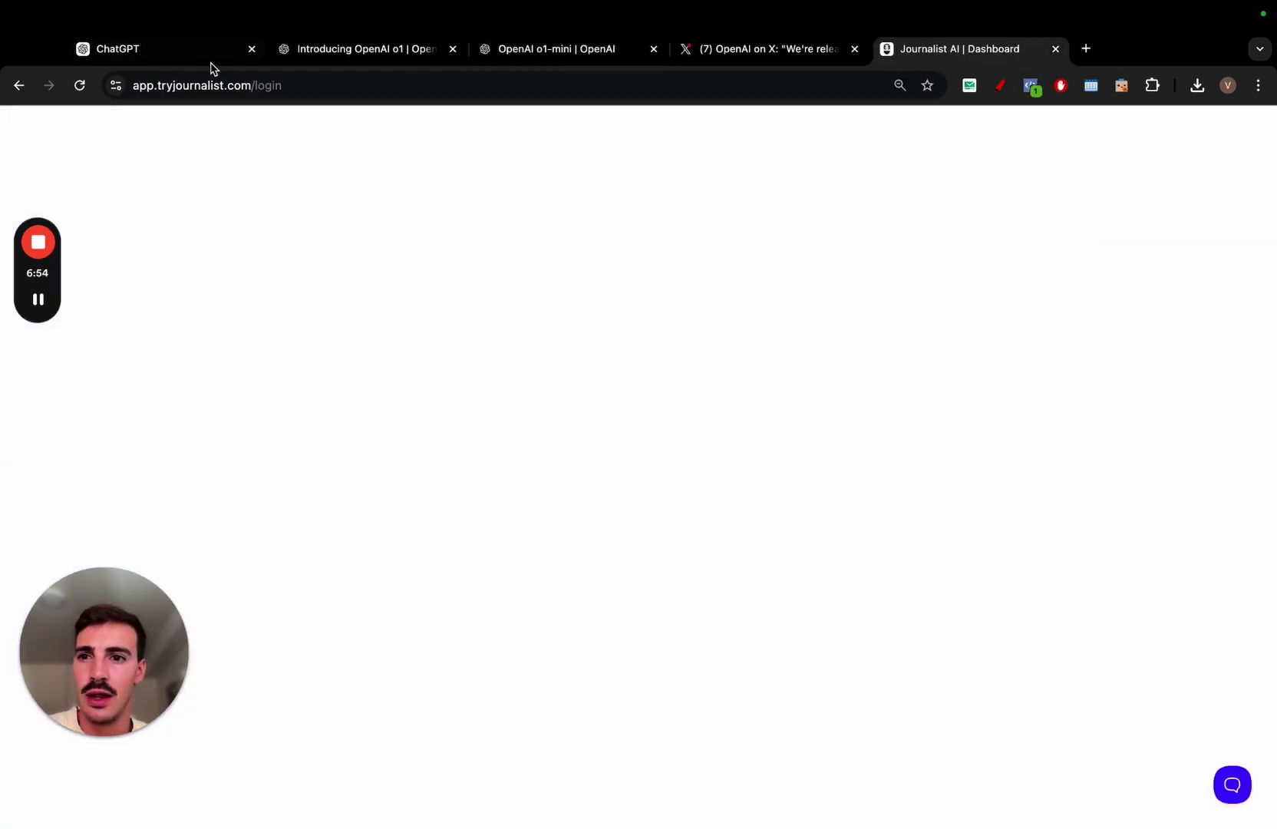
pyautogui.click(87, 236)
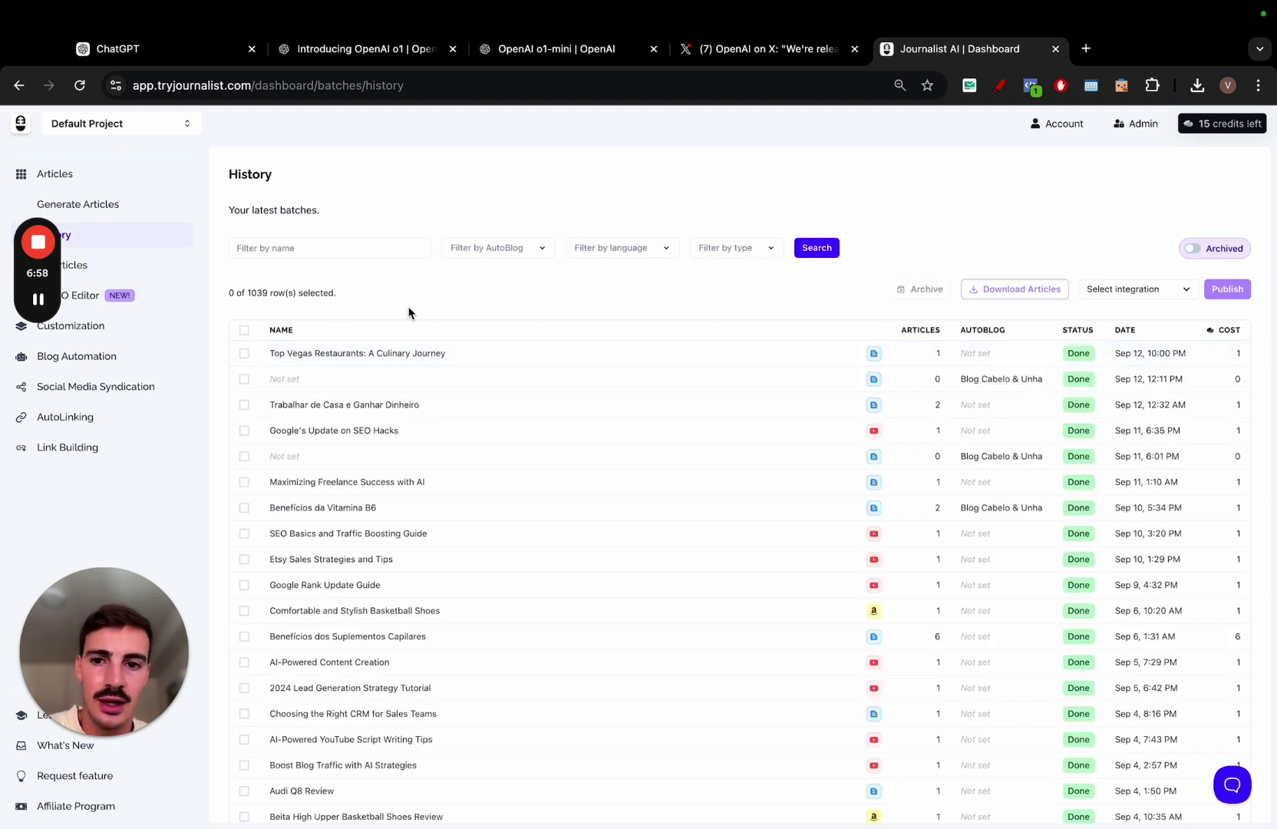
pyautogui.click(358, 256)
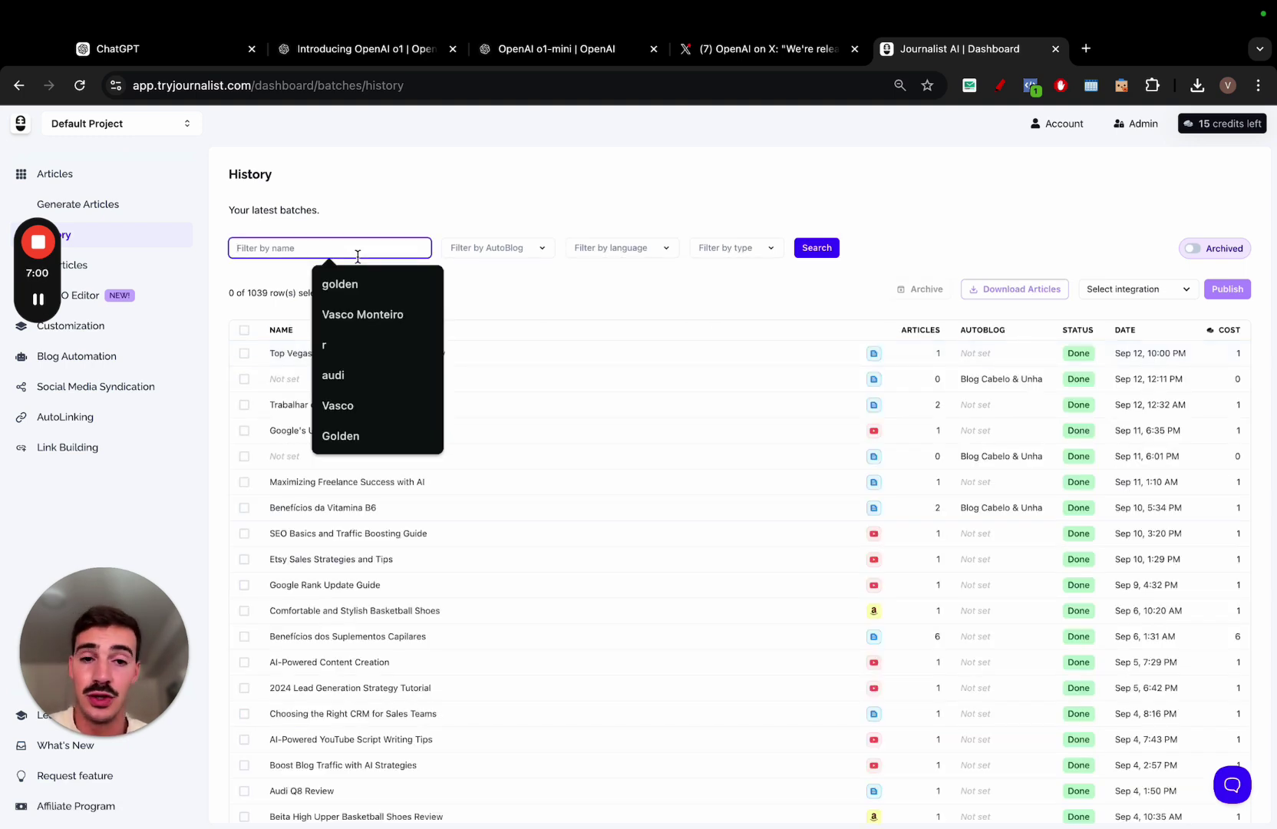
pyautogui.write('audi')
pyautogui.press('Return')
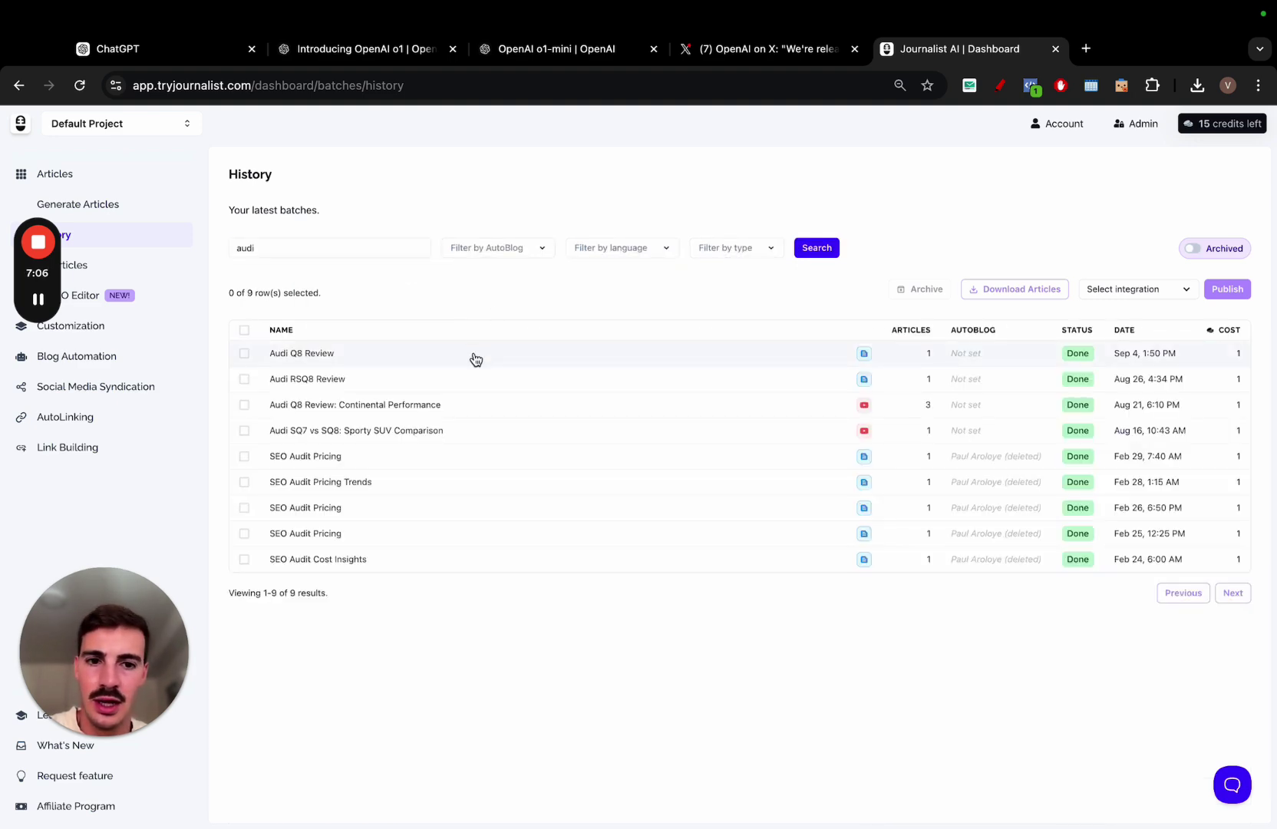
pyautogui.click(476, 359)
pyautogui.click(661, 317)
pyautogui.scroll(-10, 720, 374)
pyautogui.scroll(4, 722, 369)
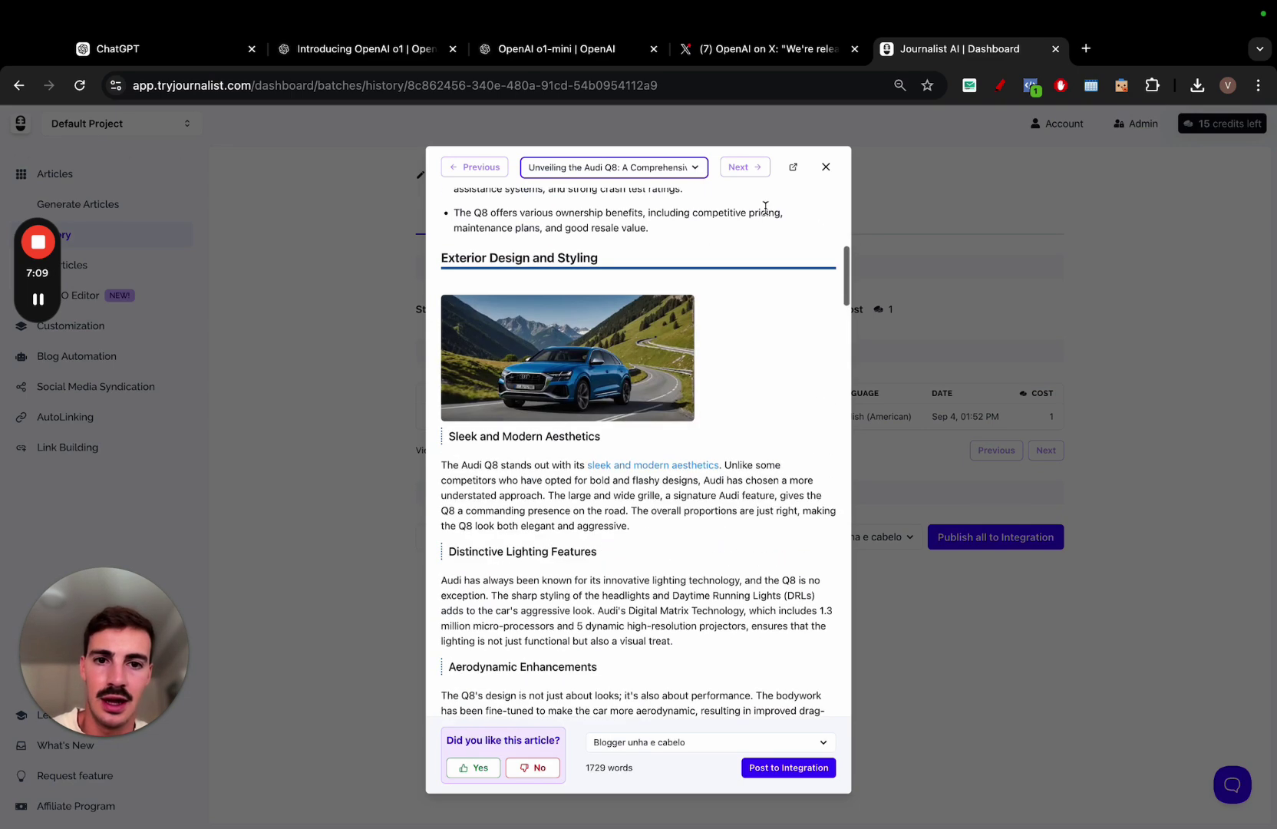
pyautogui.click(794, 178)
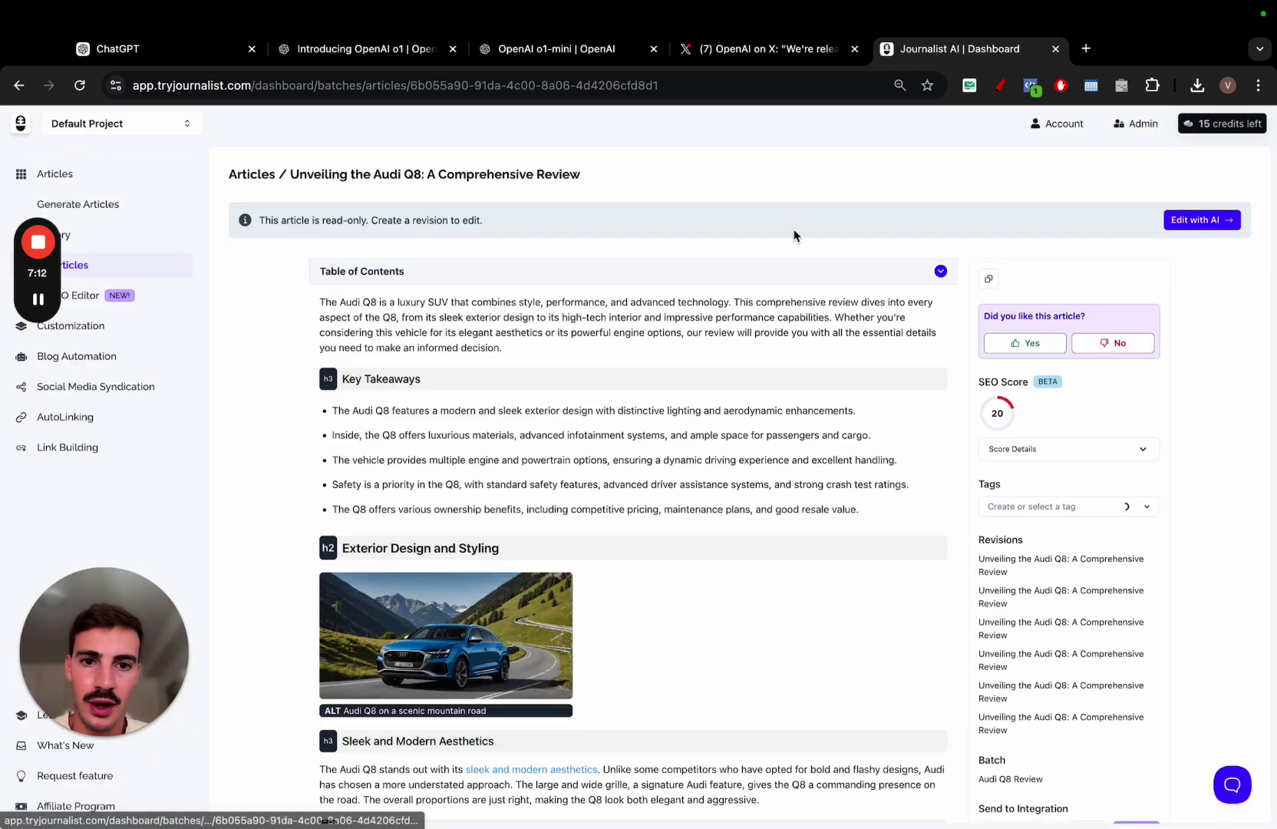
# Step: Open article generation in a new tab and view the YouTube-based article generators
pyautogui.scroll(-7, 590, 574)
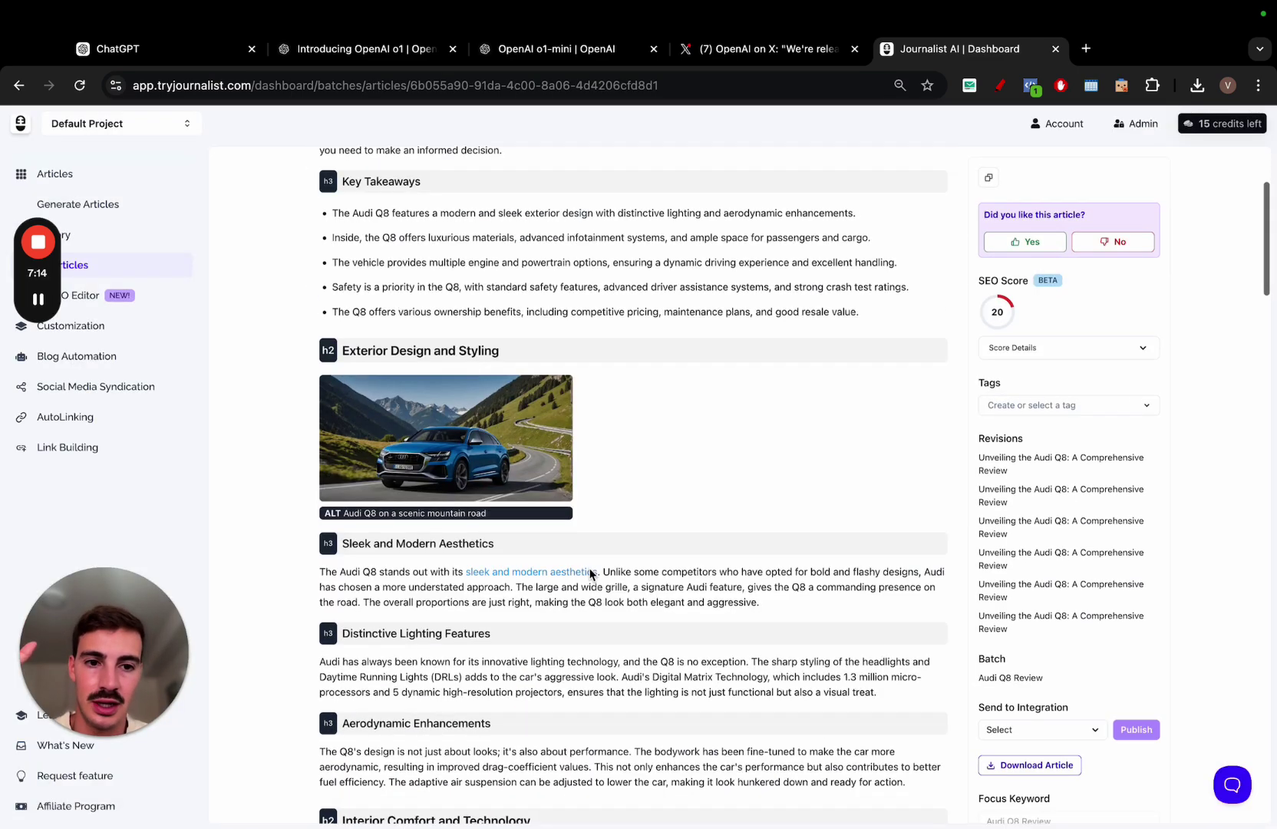
pyautogui.scroll(-7, 590, 575)
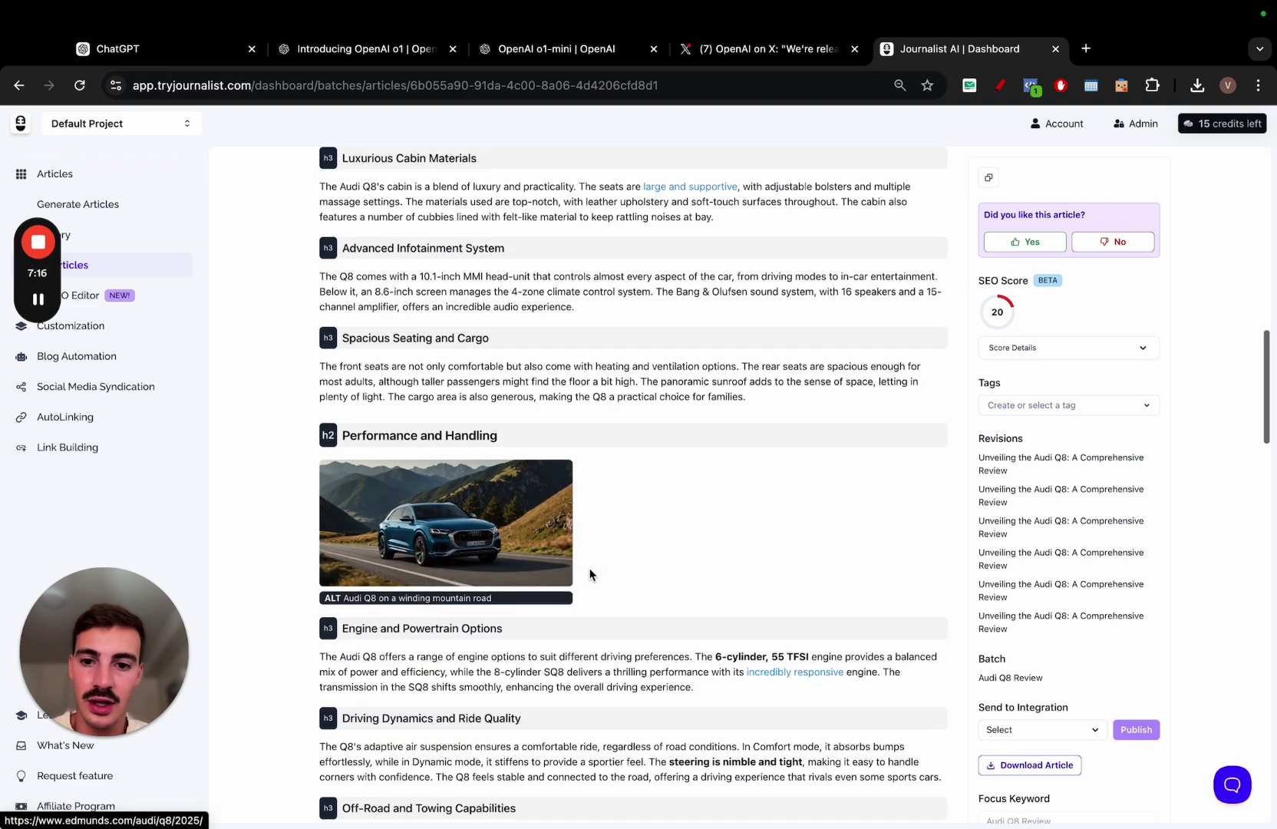
pyautogui.scroll(-6, 590, 574)
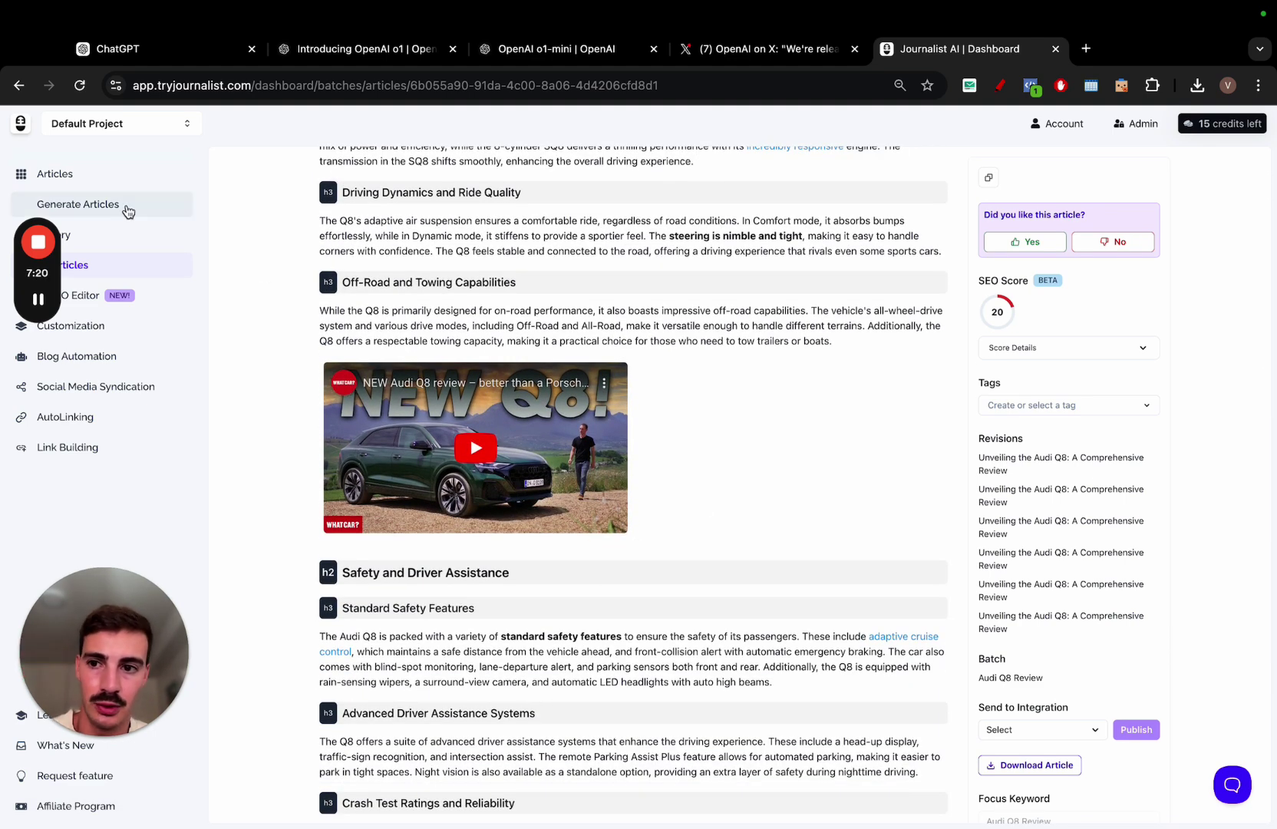
pyautogui.rightClick(126, 206)
pyautogui.click(1002, 121)
pyautogui.hotkey('ctrl', 'Tab')
pyautogui.click(596, 258)
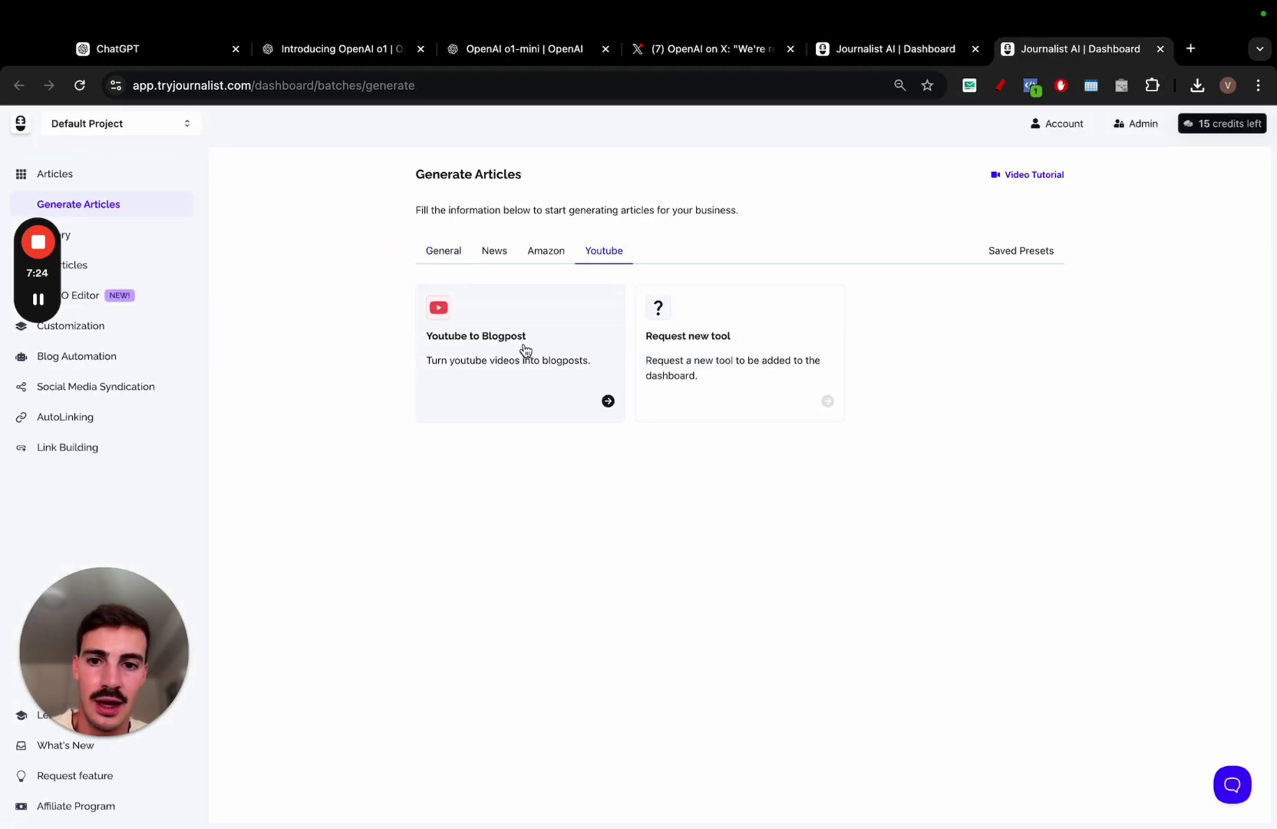
# Step: Back on the Audi Q8 article, play the embedded review video
pyautogui.click(845, 49)
pyautogui.click(506, 414)
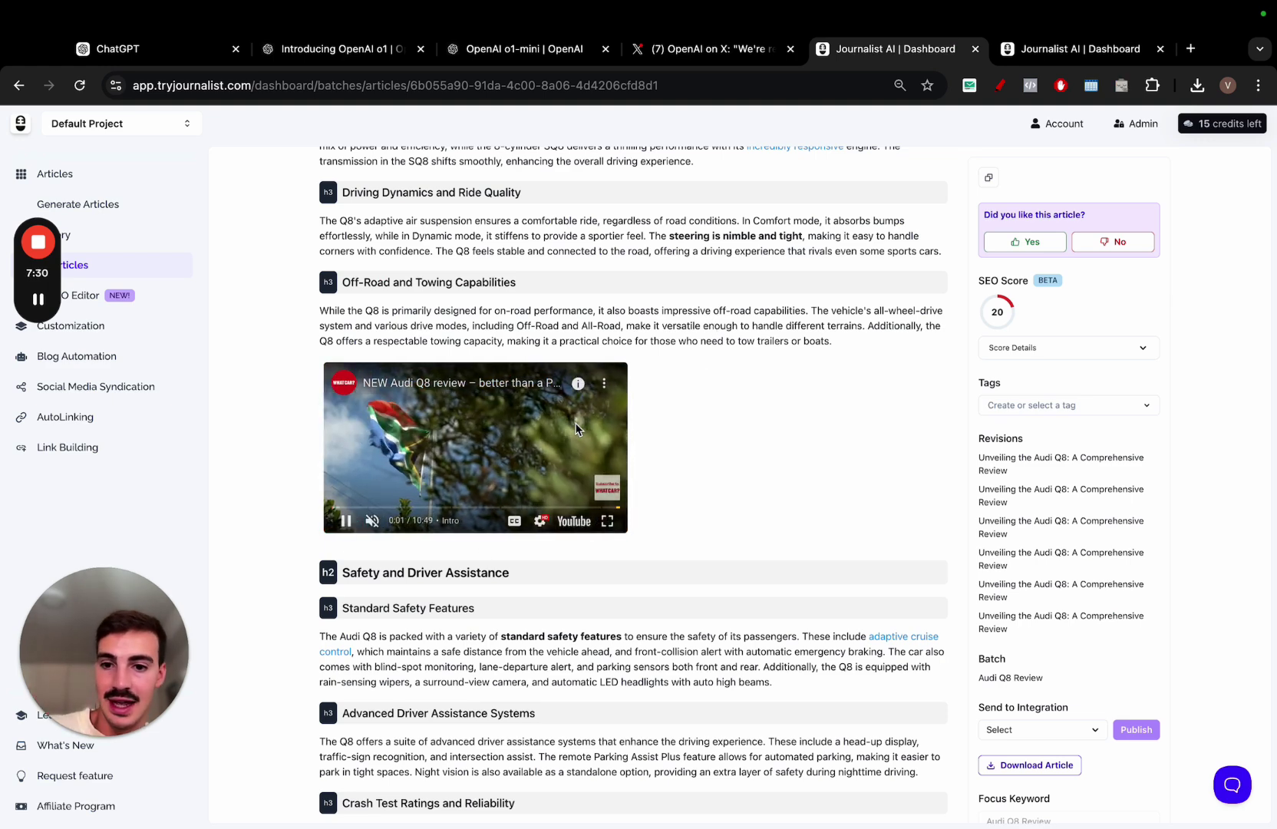
pyautogui.scroll(15, 577, 429)
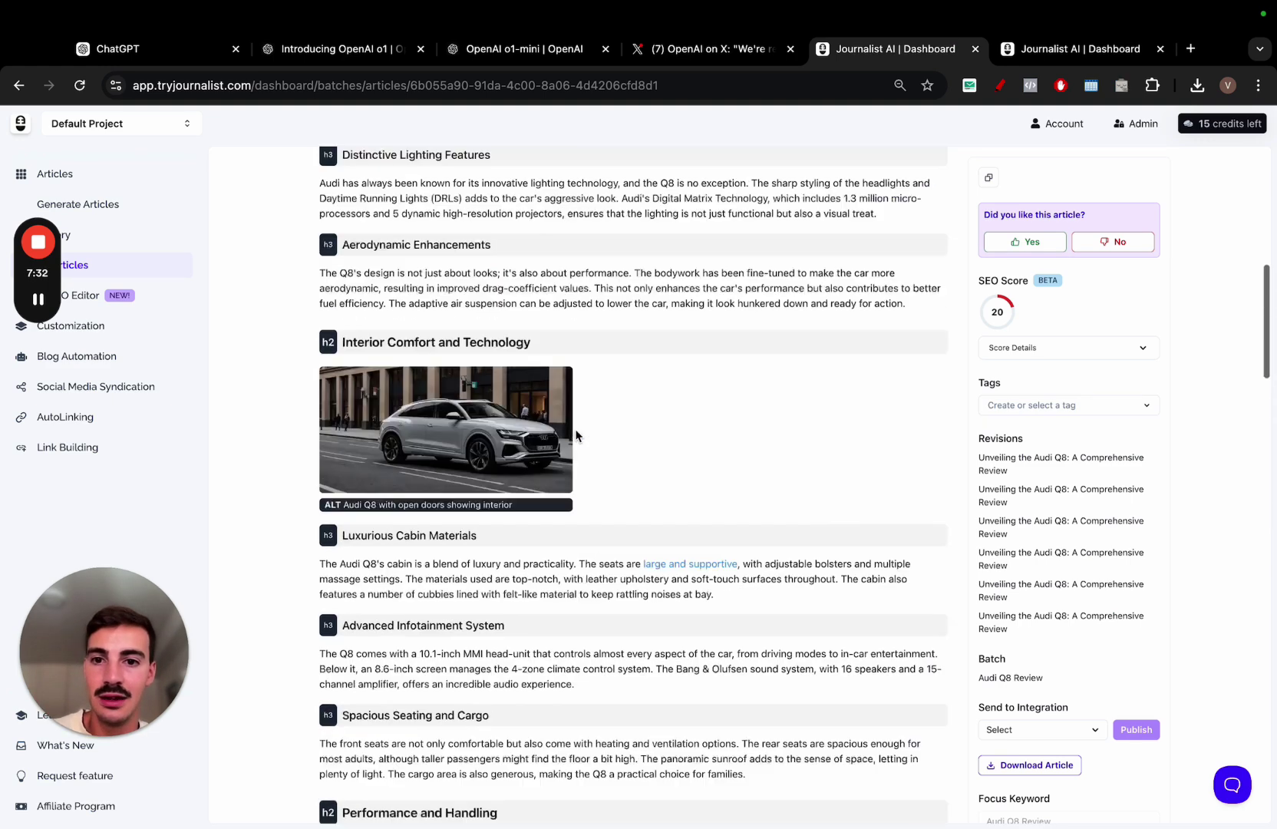
pyautogui.scroll(2, 577, 433)
pyautogui.scroll(-4, 577, 434)
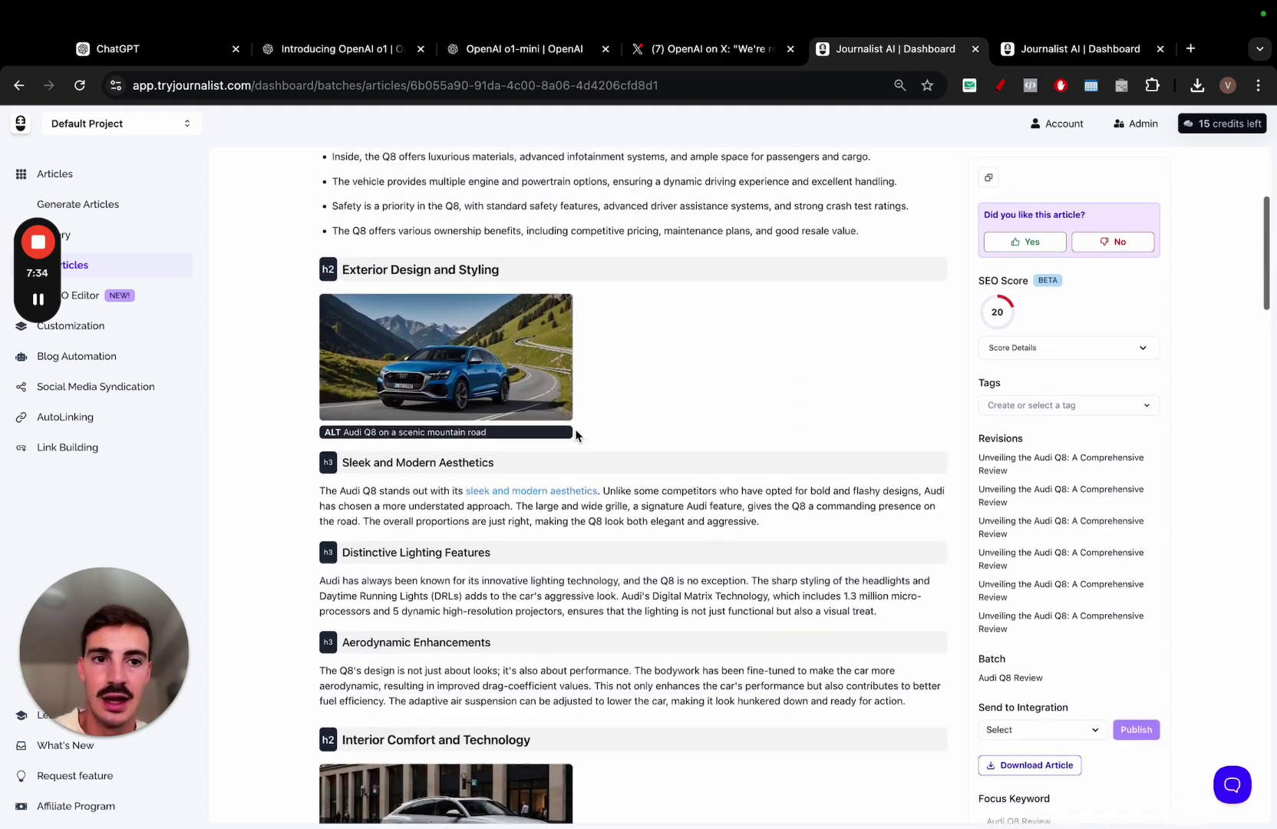
pyautogui.scroll(4, 577, 434)
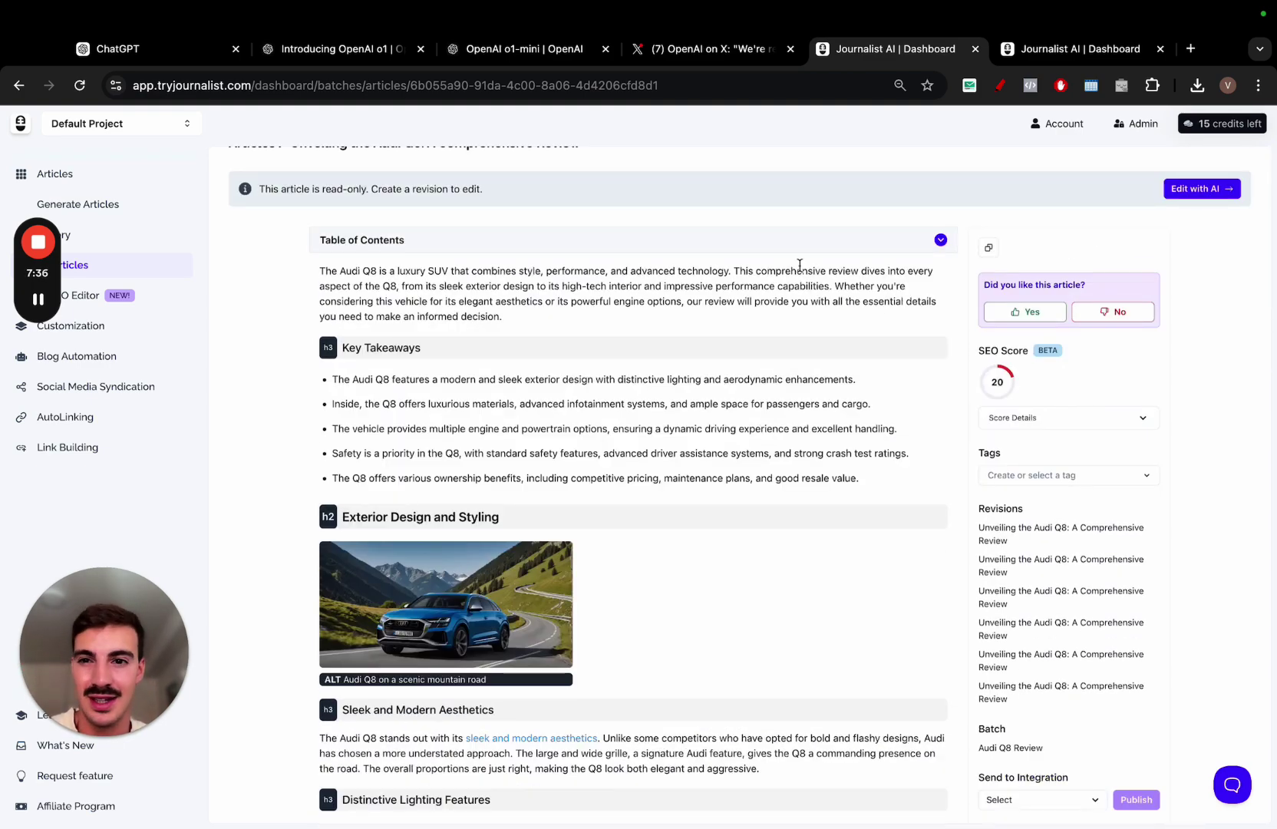
pyautogui.scroll(-3, 571, 415)
# Step: Replace the Exterior Design image with an AI-generated Q8 from the prompt 'add a dog'
pyautogui.click(463, 355)
pyautogui.write('add a dog')
pyautogui.click(809, 304)
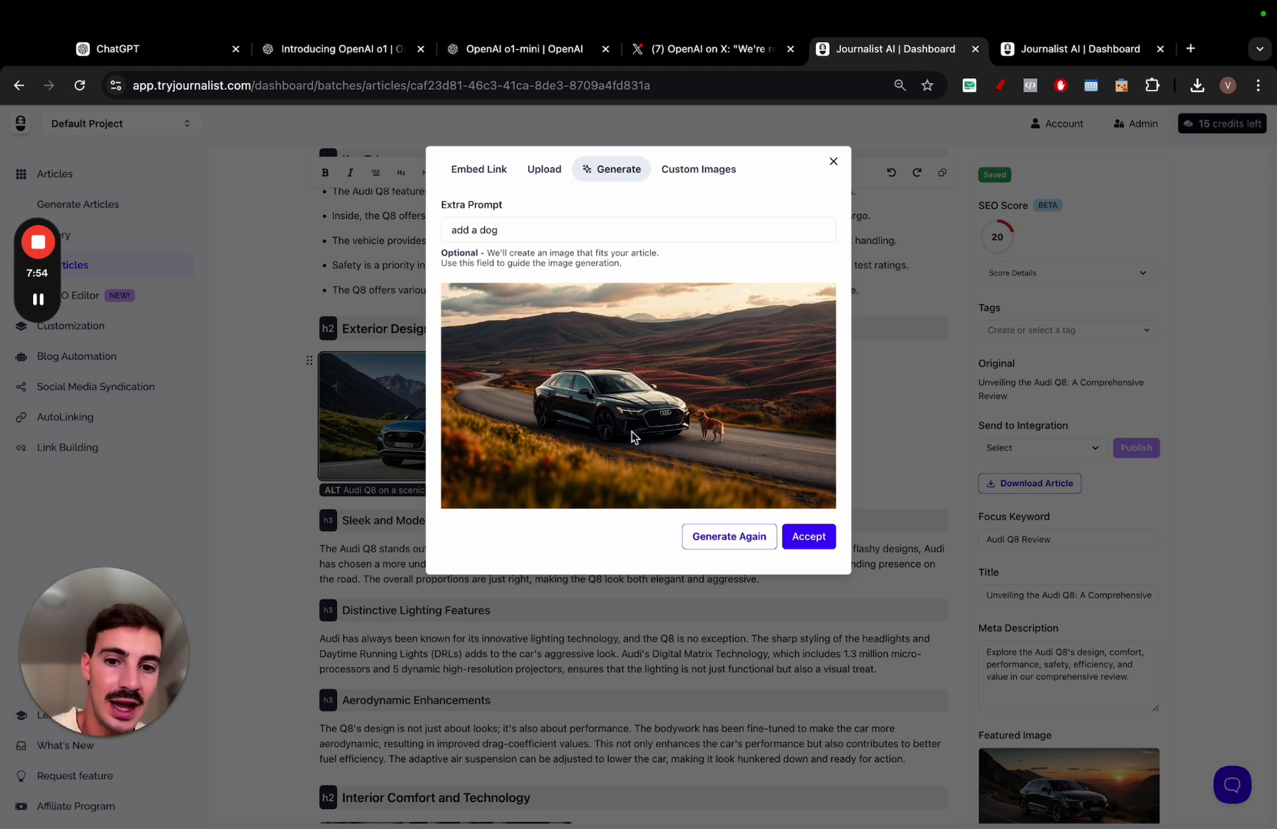
pyautogui.click(799, 536)
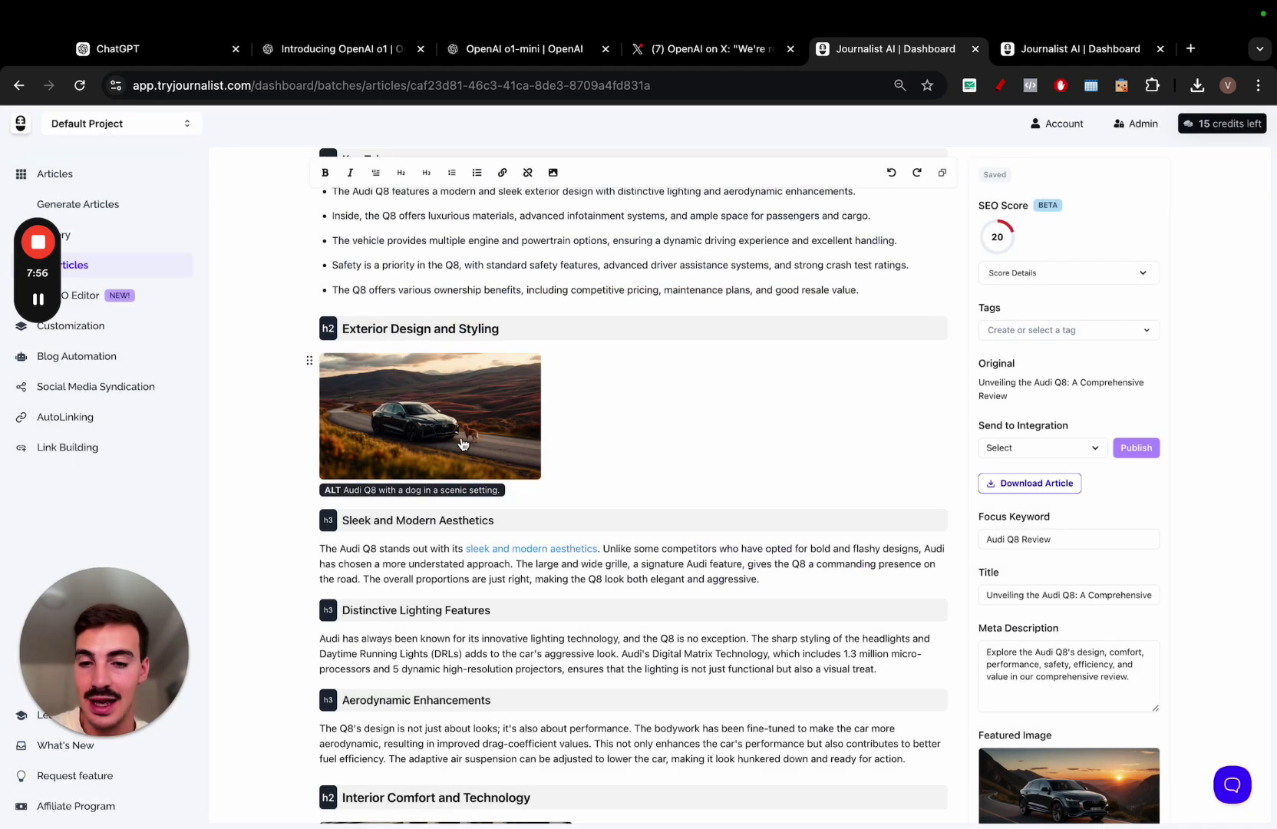
# Step: Replace the Interior image with an AI-generated Q8 placed under water
pyautogui.scroll(-6, 492, 407)
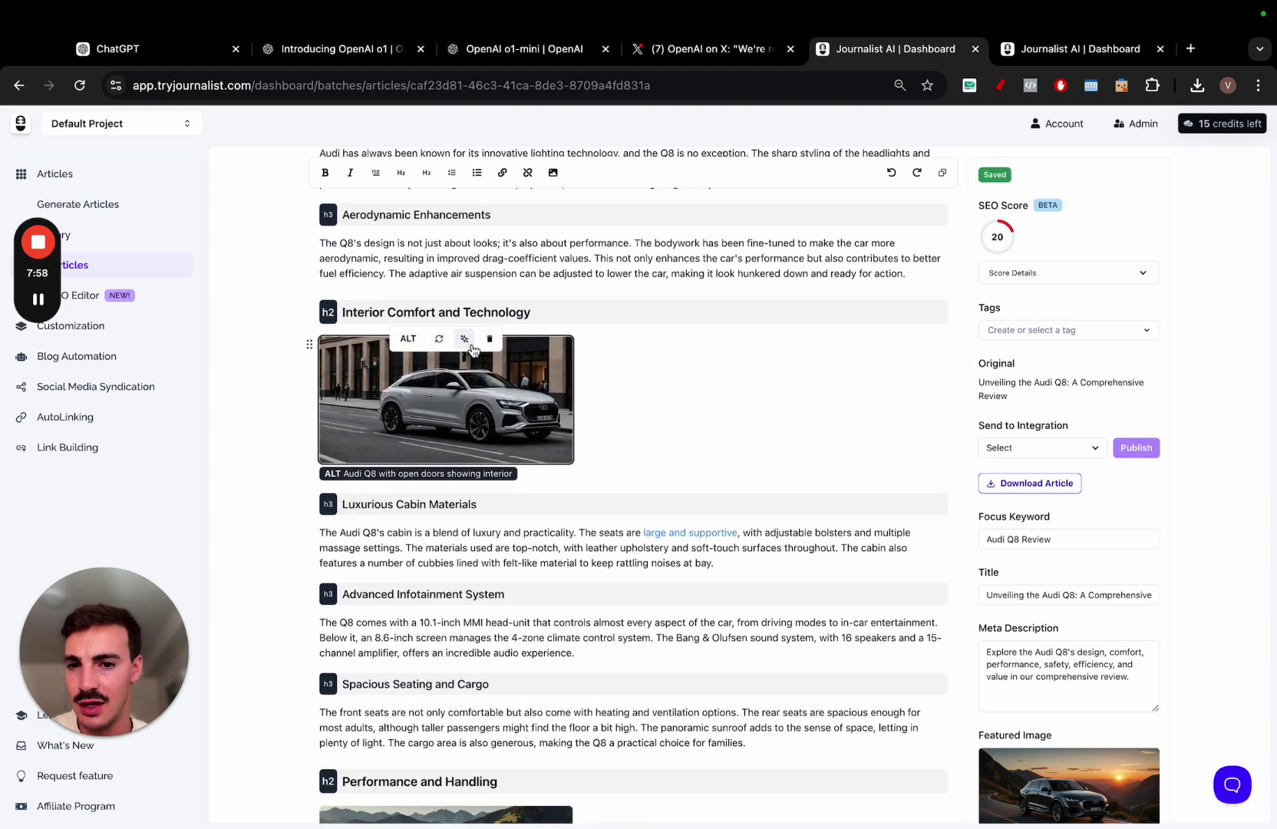
pyautogui.click(464, 338)
pyautogui.write('put it')
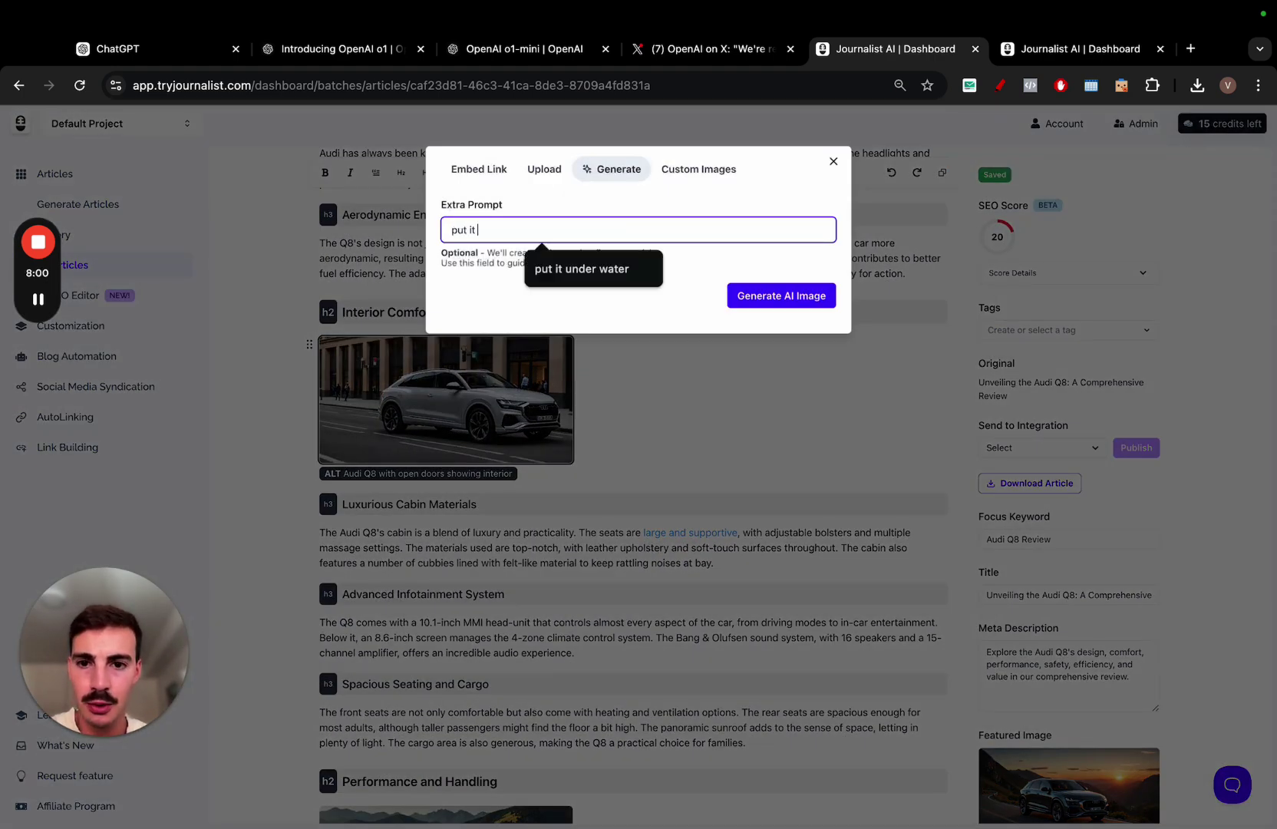
pyautogui.write(' under')
pyautogui.click(583, 268)
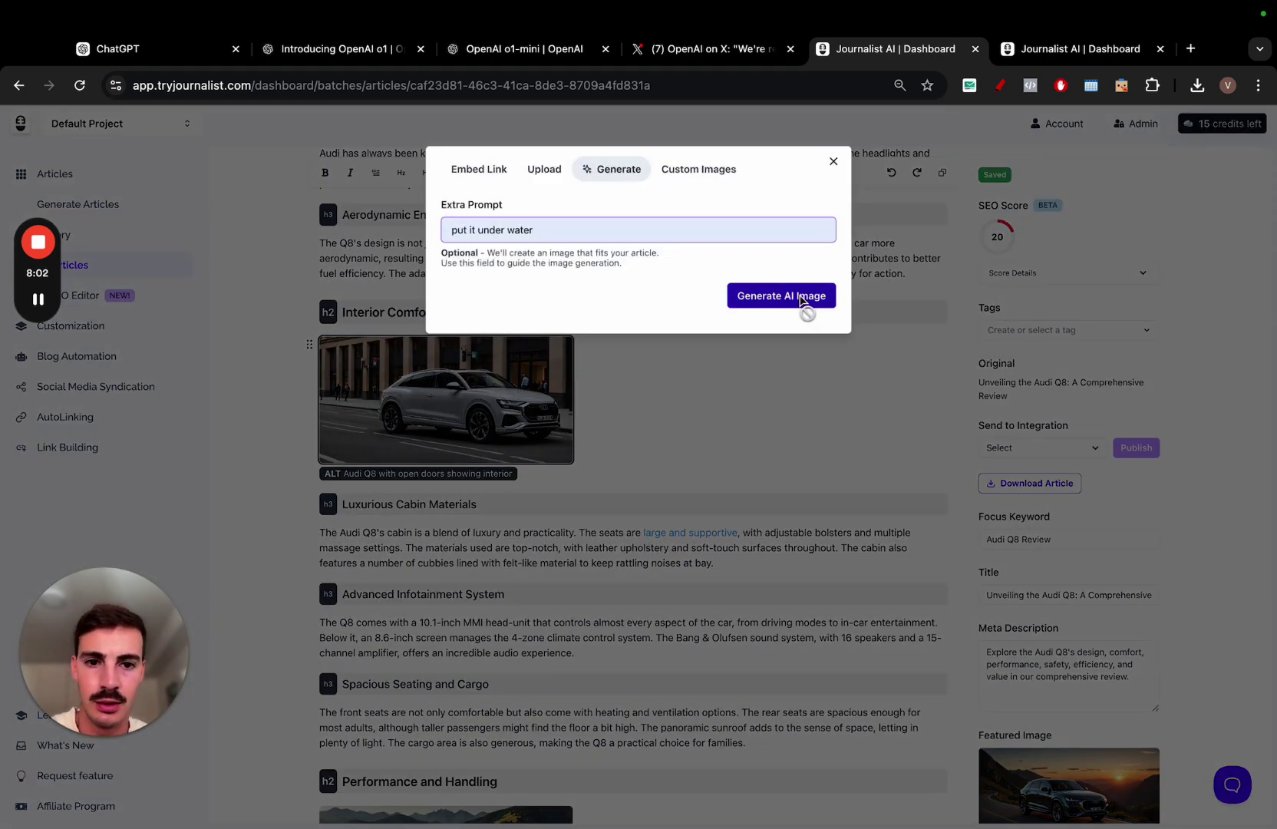
pyautogui.click(806, 305)
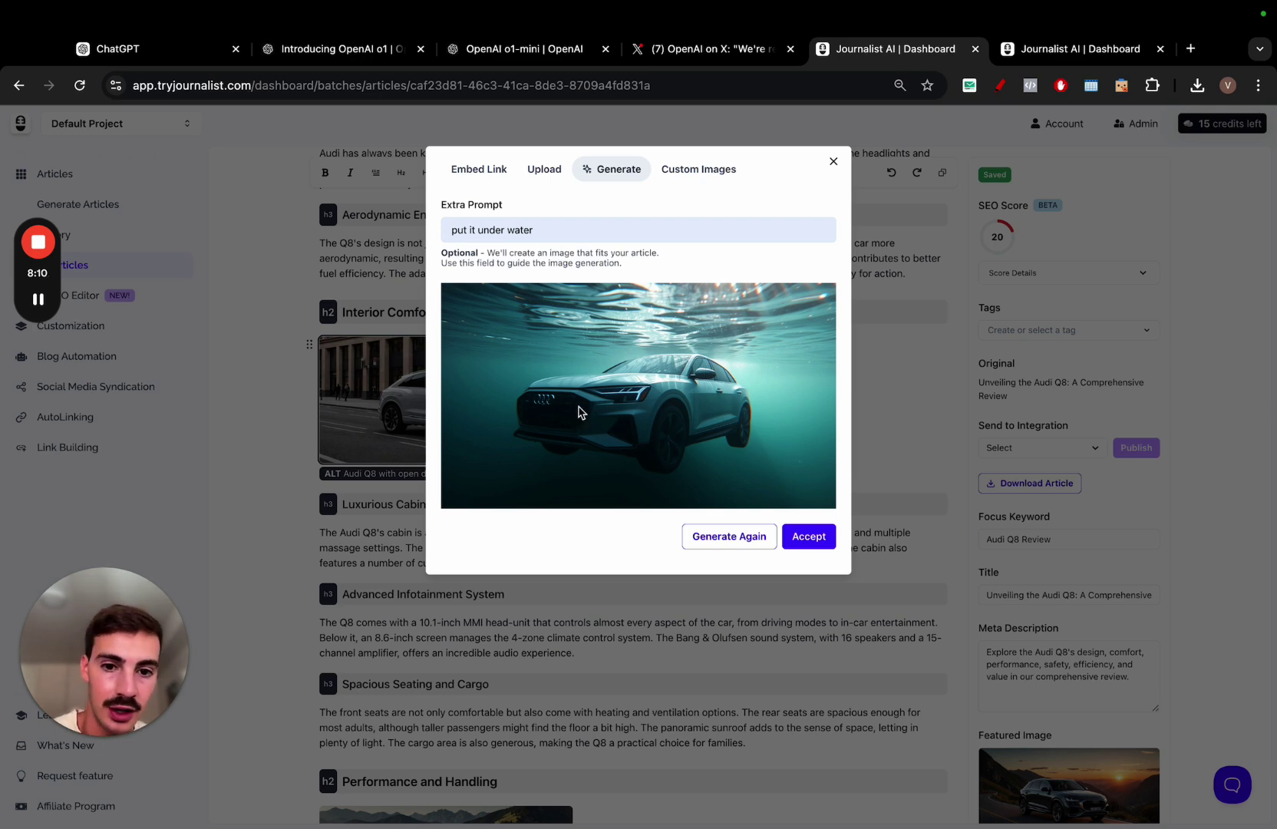
pyautogui.click(807, 536)
# Step: Accept all six suggested external links (aerodynamic through lower) in the Aerodynamic Enhancements paragraph
pyautogui.scroll(2, 737, 489)
pyautogui.tripleClick(611, 350)
pyautogui.click(684, 392)
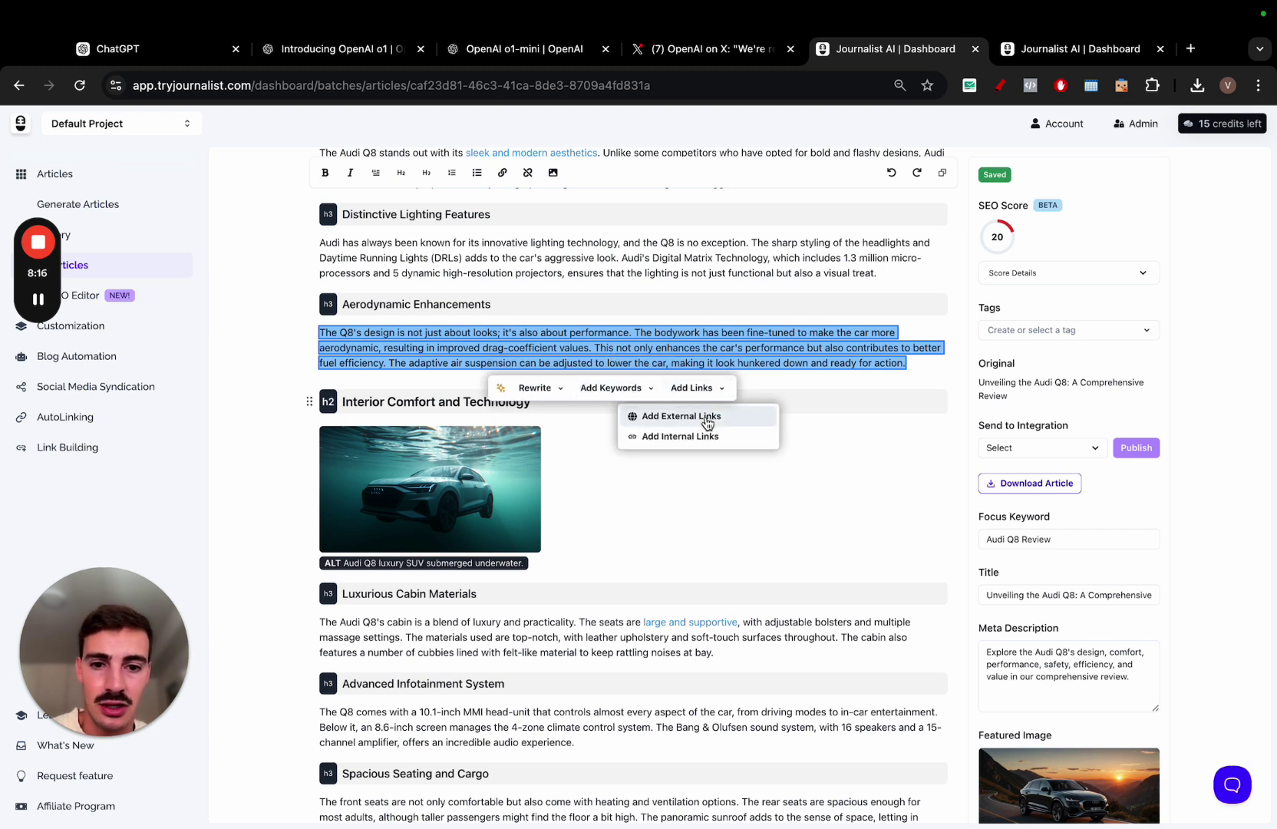
pyautogui.click(705, 416)
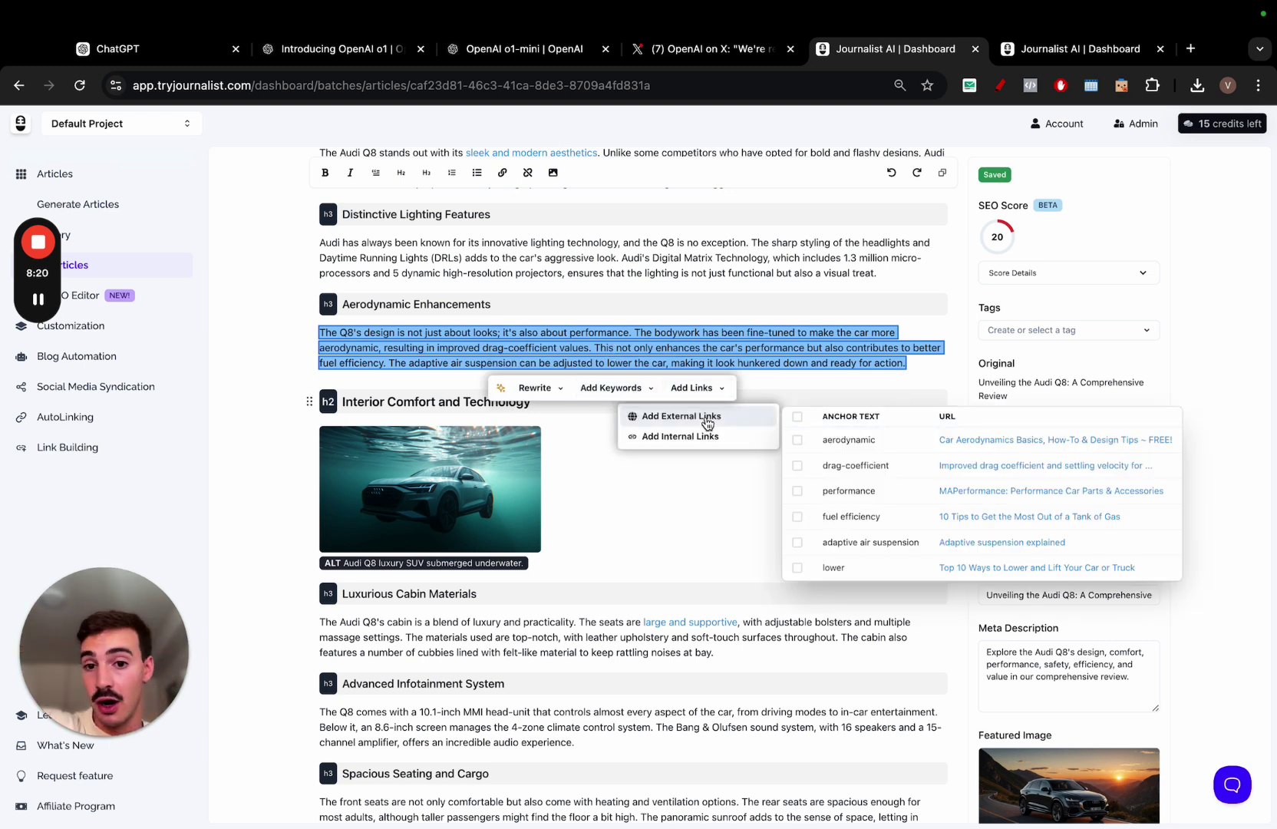
pyautogui.click(798, 440)
pyautogui.click(798, 465)
pyautogui.click(798, 490)
pyautogui.click(797, 517)
pyautogui.click(798, 542)
pyautogui.click(797, 568)
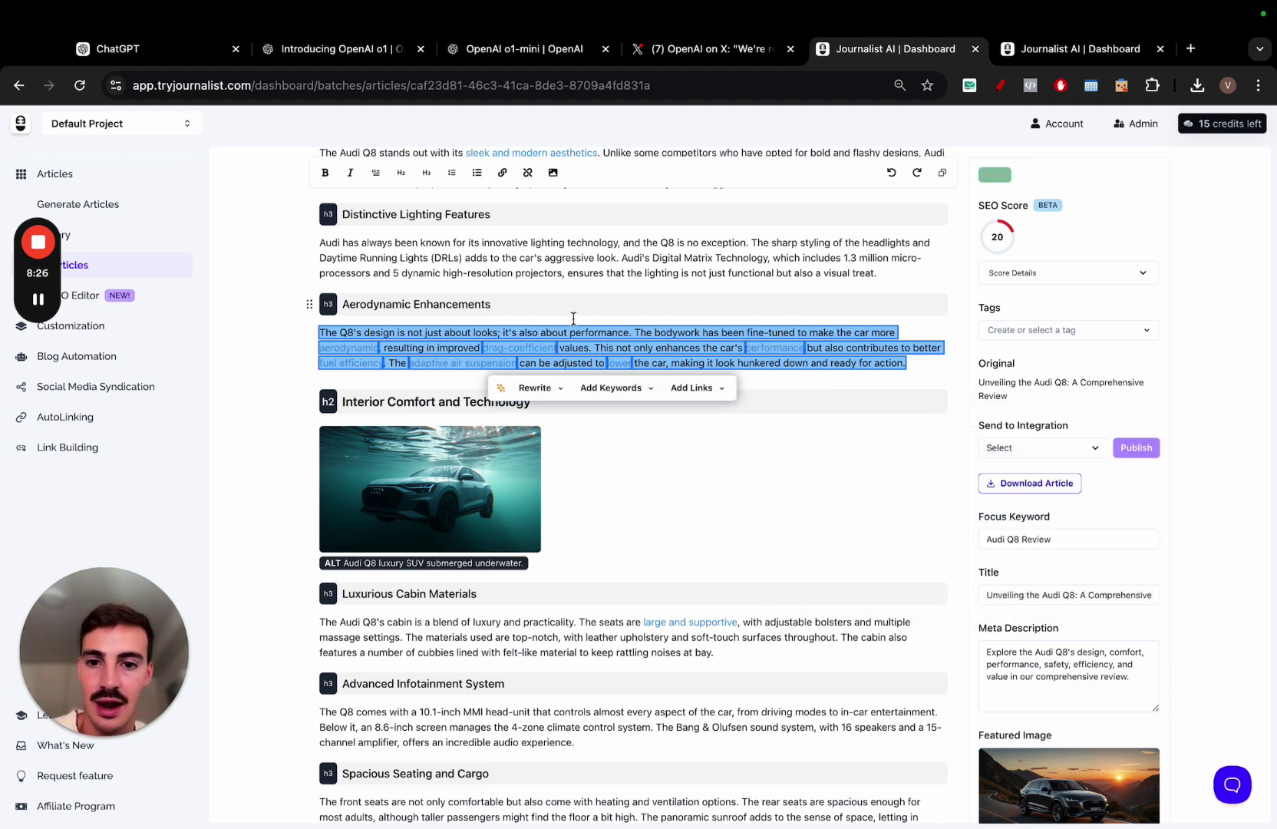
pyautogui.click(618, 347)
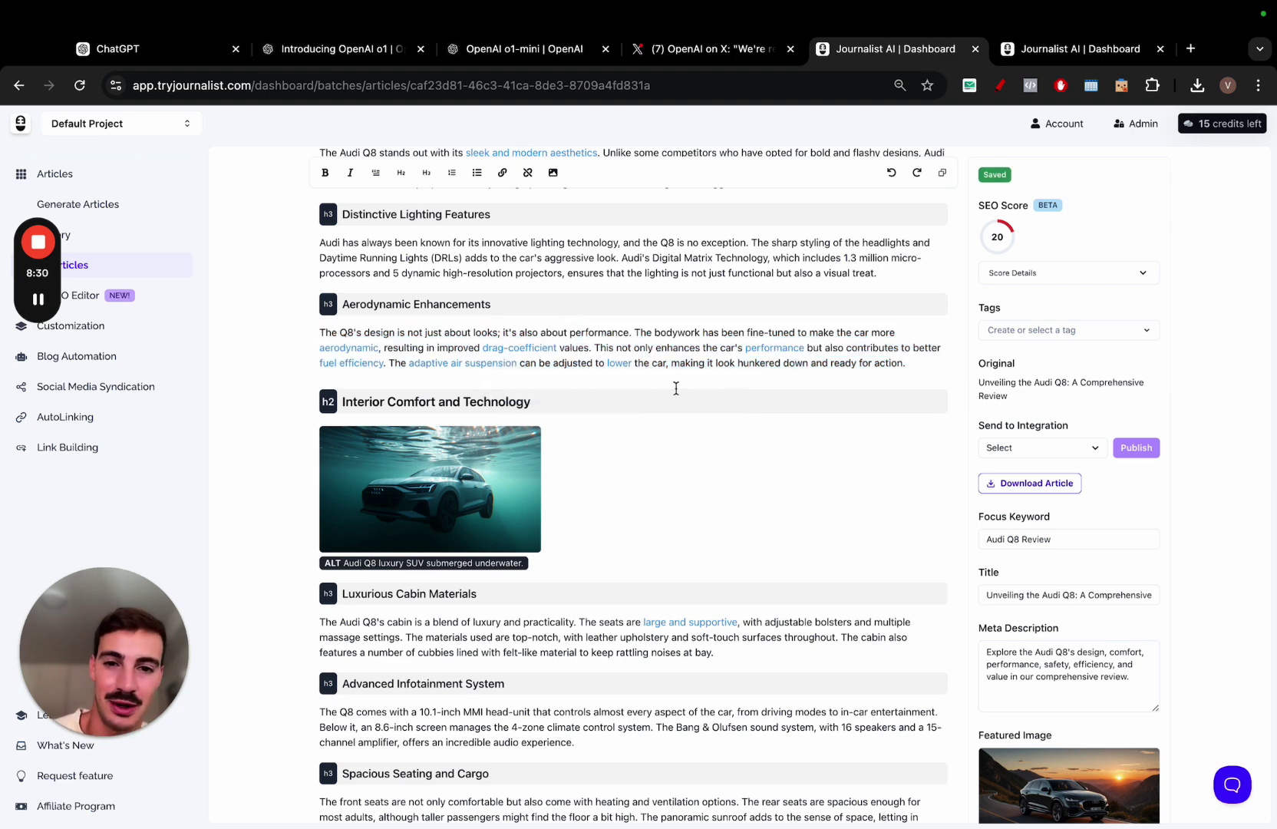
pyautogui.scroll(1, 676, 388)
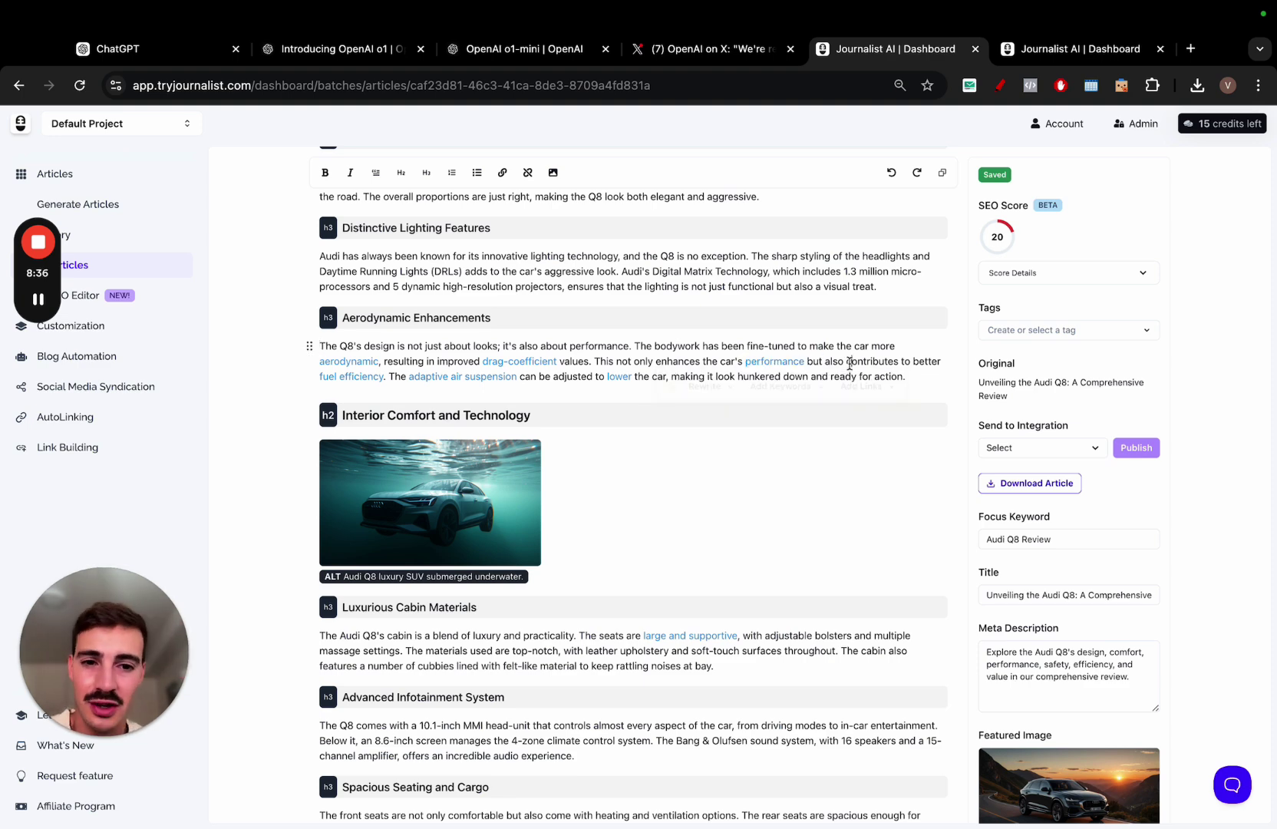
pyautogui.scroll(2, 849, 364)
# Step: Rewrite the Distinctive Lighting Features paragraph with the prompt 'write this as a pirate' and accept it
pyautogui.tripleClick(770, 328)
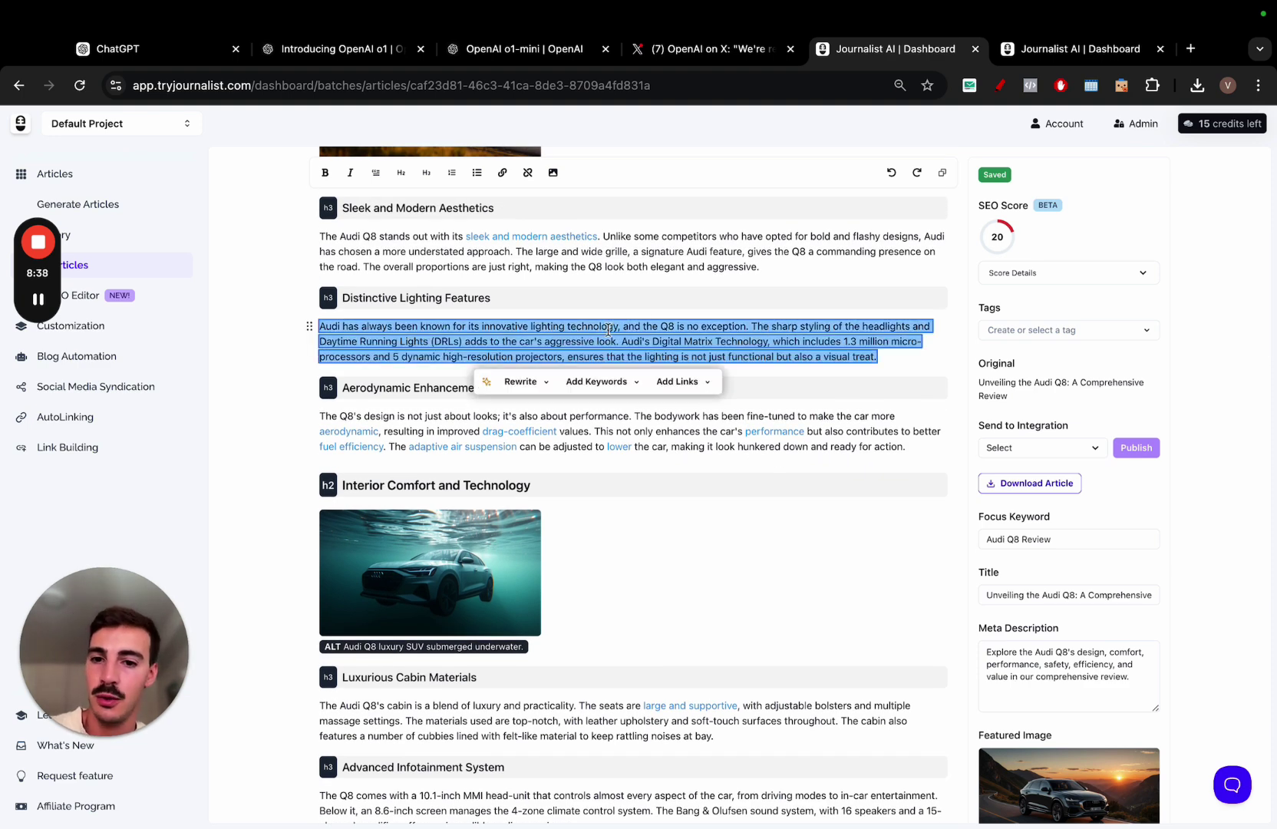
pyautogui.click(525, 382)
pyautogui.write('w')
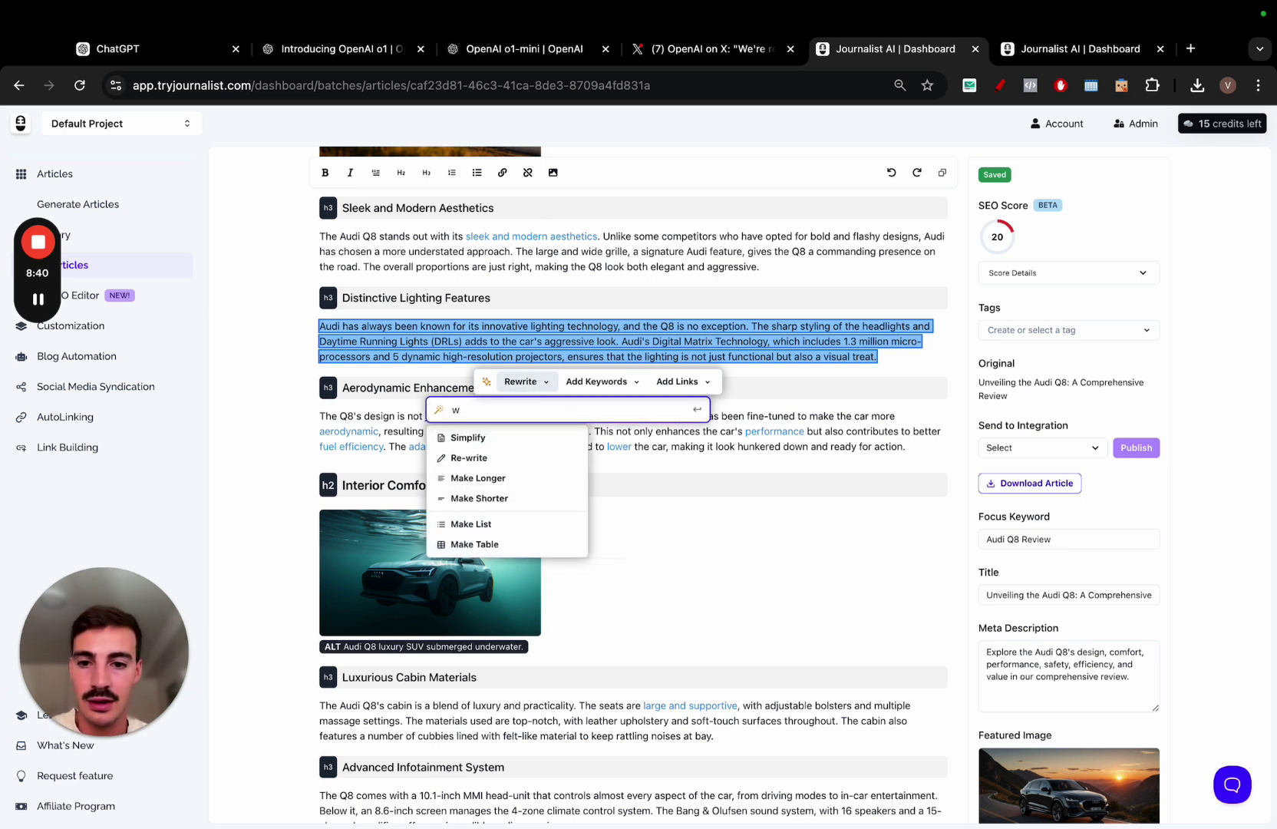
pyautogui.write('rite this as a pirate')
pyautogui.press('Return')
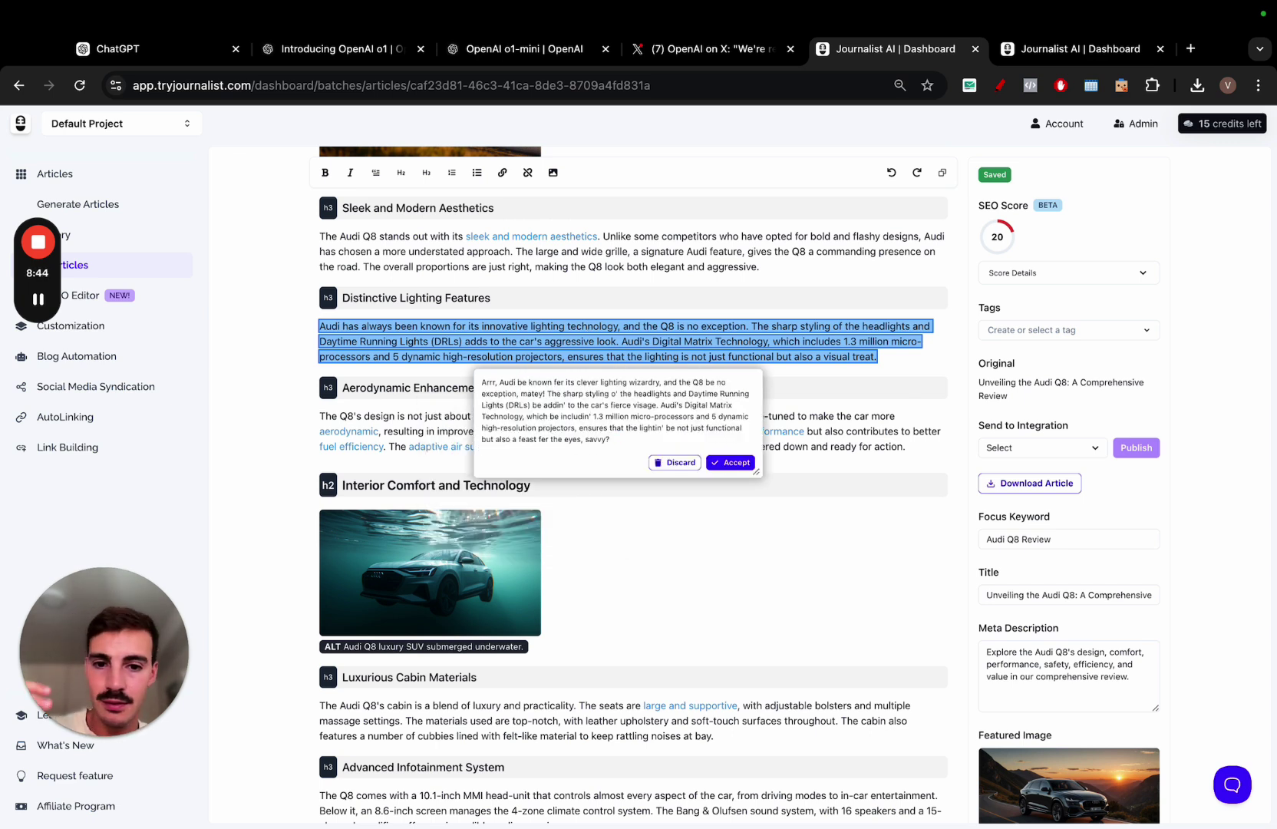
pyautogui.scroll(5, 587, 391)
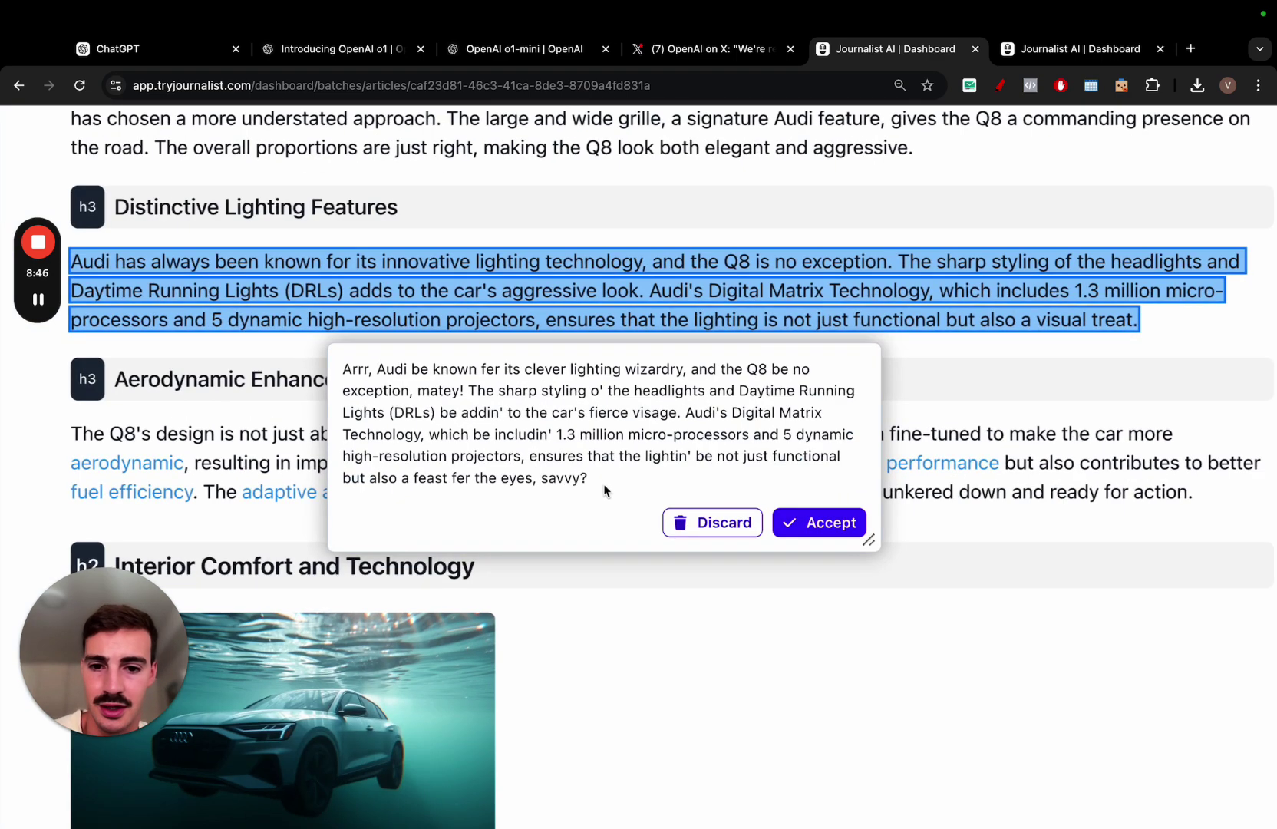
pyautogui.moveTo(604, 489); pyautogui.dragTo(537, 477)
pyautogui.moveTo(343, 368); pyautogui.dragTo(407, 368)
pyautogui.click(819, 522)
# Step: Convert the pirate-style lighting paragraph into an AI-generated Feature/Description table and accept it
pyautogui.scroll(-5, 807, 515)
pyautogui.tripleClick(756, 368)
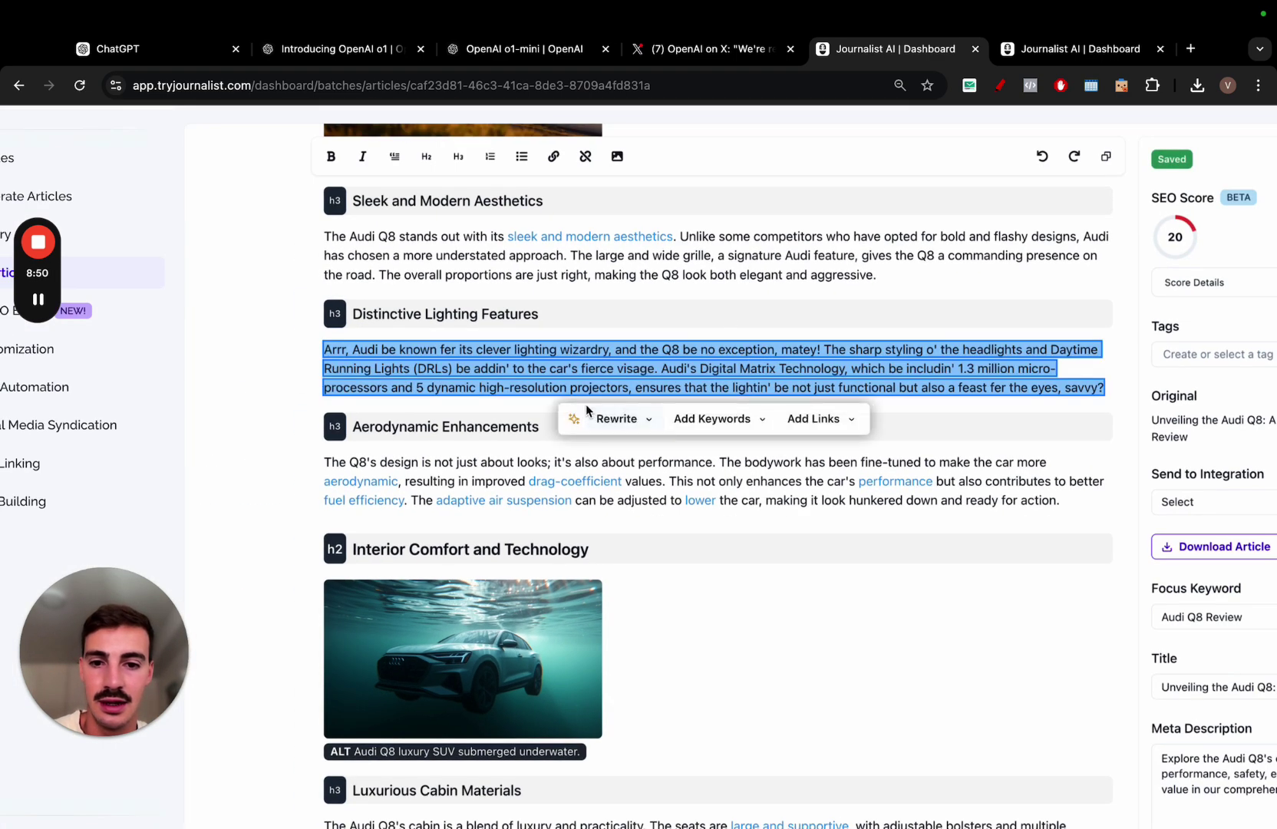
pyautogui.click(602, 418)
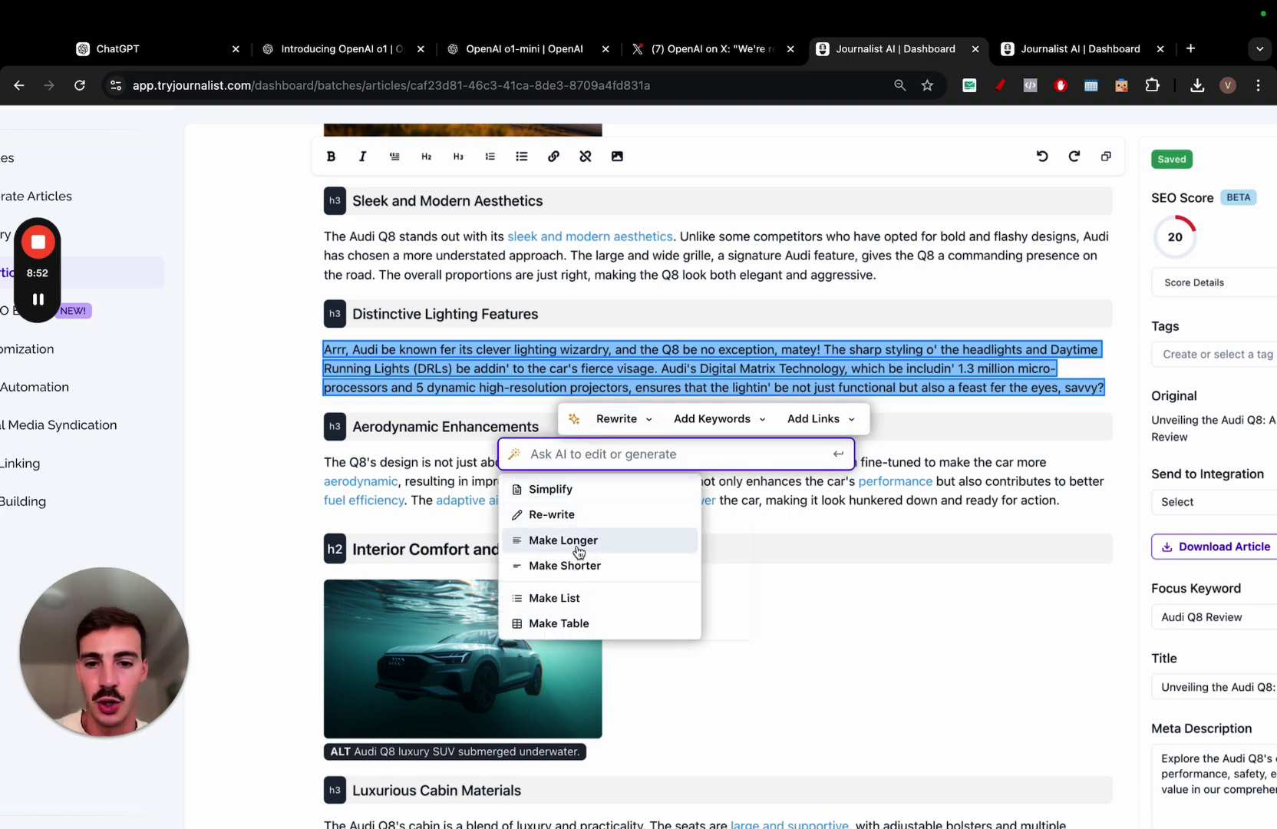
pyautogui.click(576, 622)
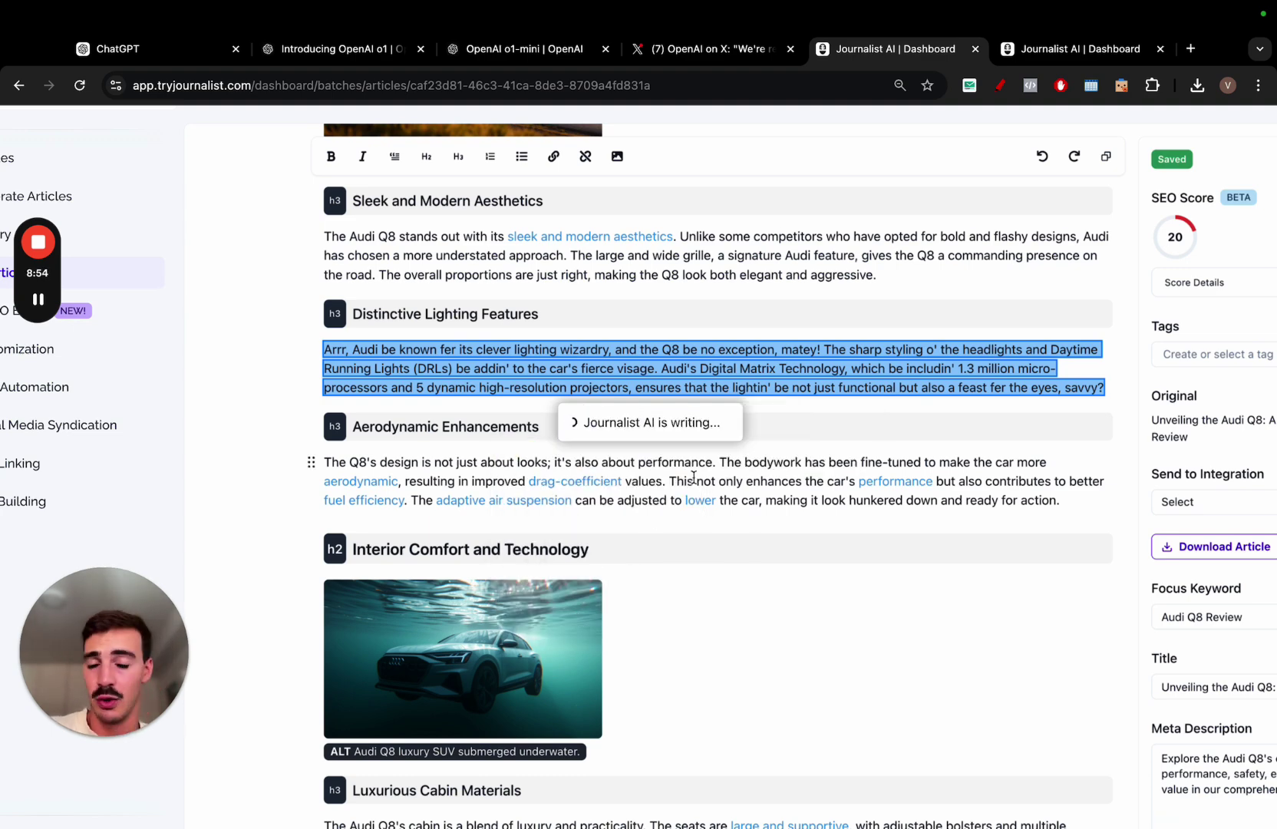
pyautogui.click(876, 564)
pyautogui.hotkey('ctrl', '-')
pyautogui.hotkey('ctrl', '-')
# Step: On the Generate Articles page, browse the General, News, Amazon and Youtube article tools
pyautogui.click(773, 281)
pyautogui.scroll(7, 773, 284)
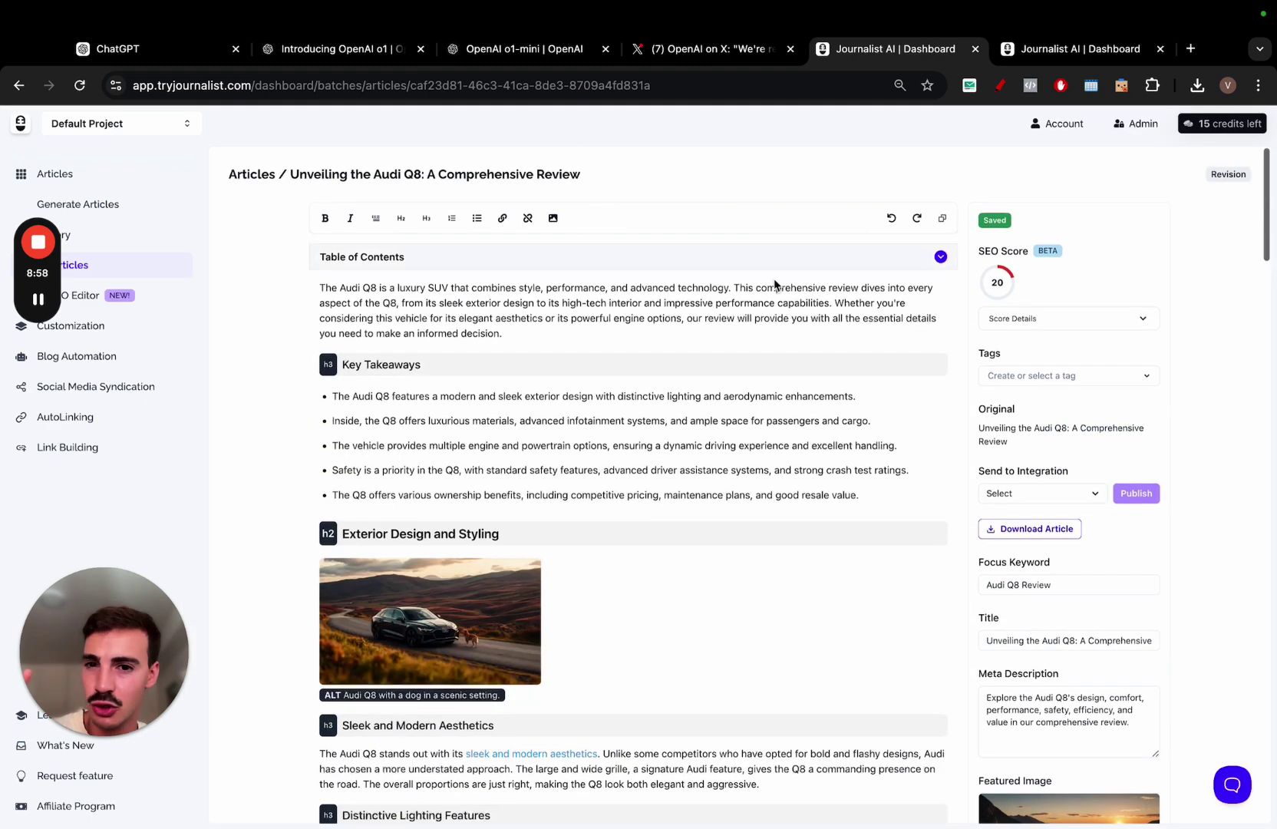
pyautogui.click(156, 184)
pyautogui.click(437, 253)
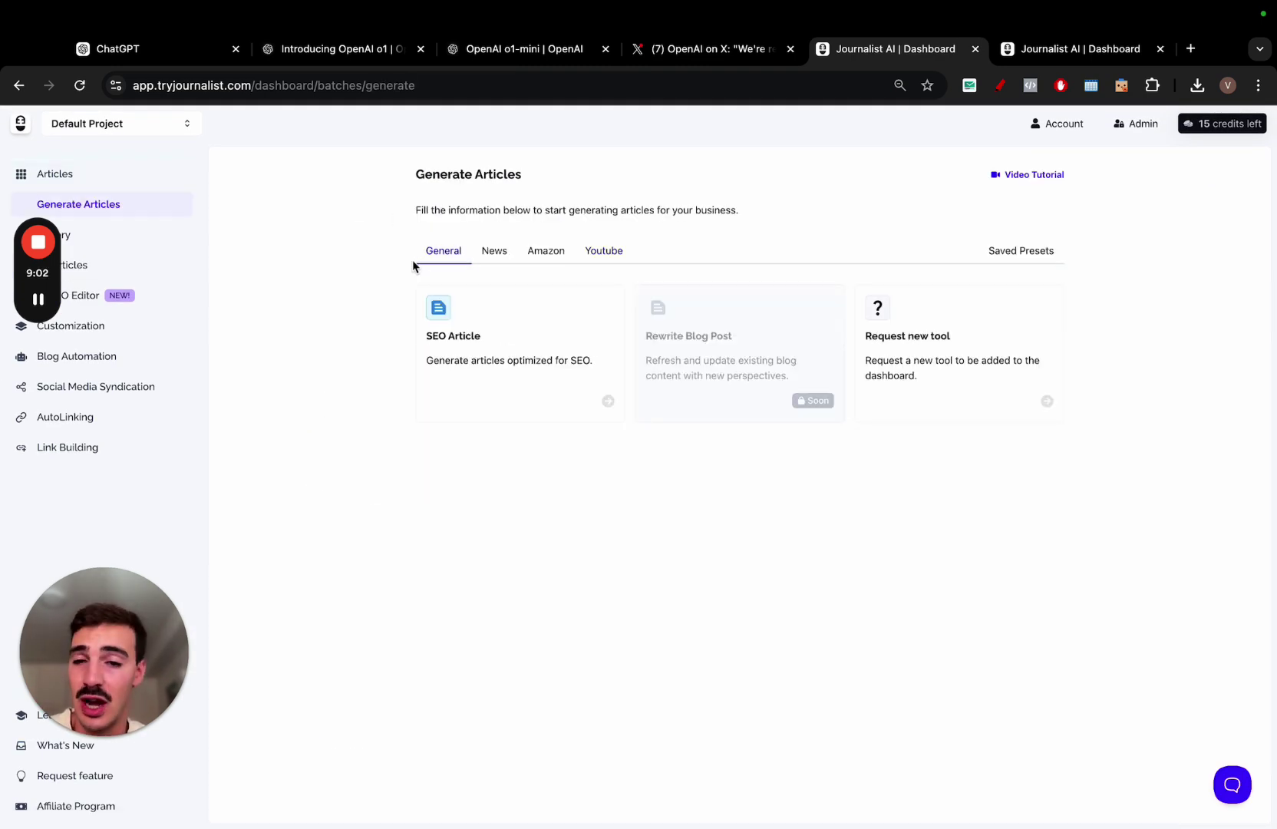
pyautogui.click(491, 259)
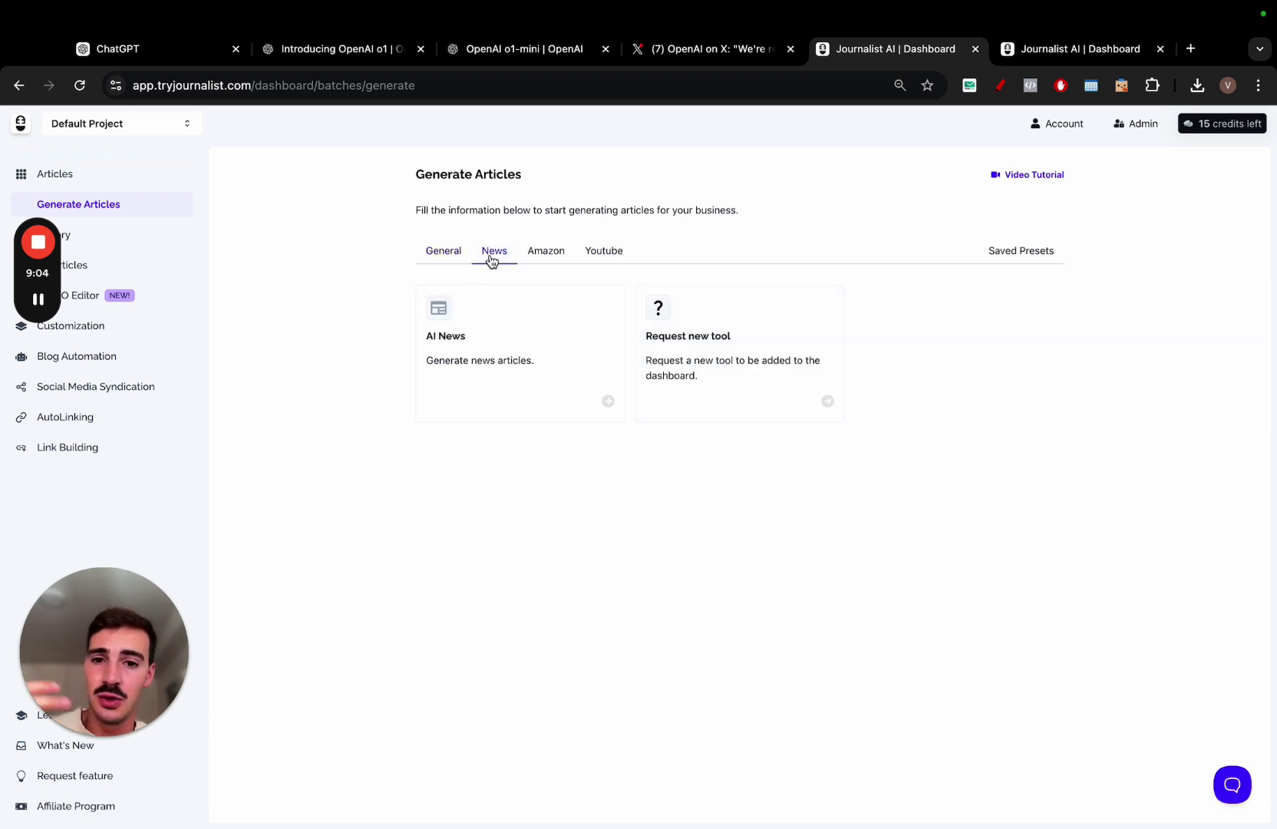
pyautogui.click(545, 260)
pyautogui.click(611, 261)
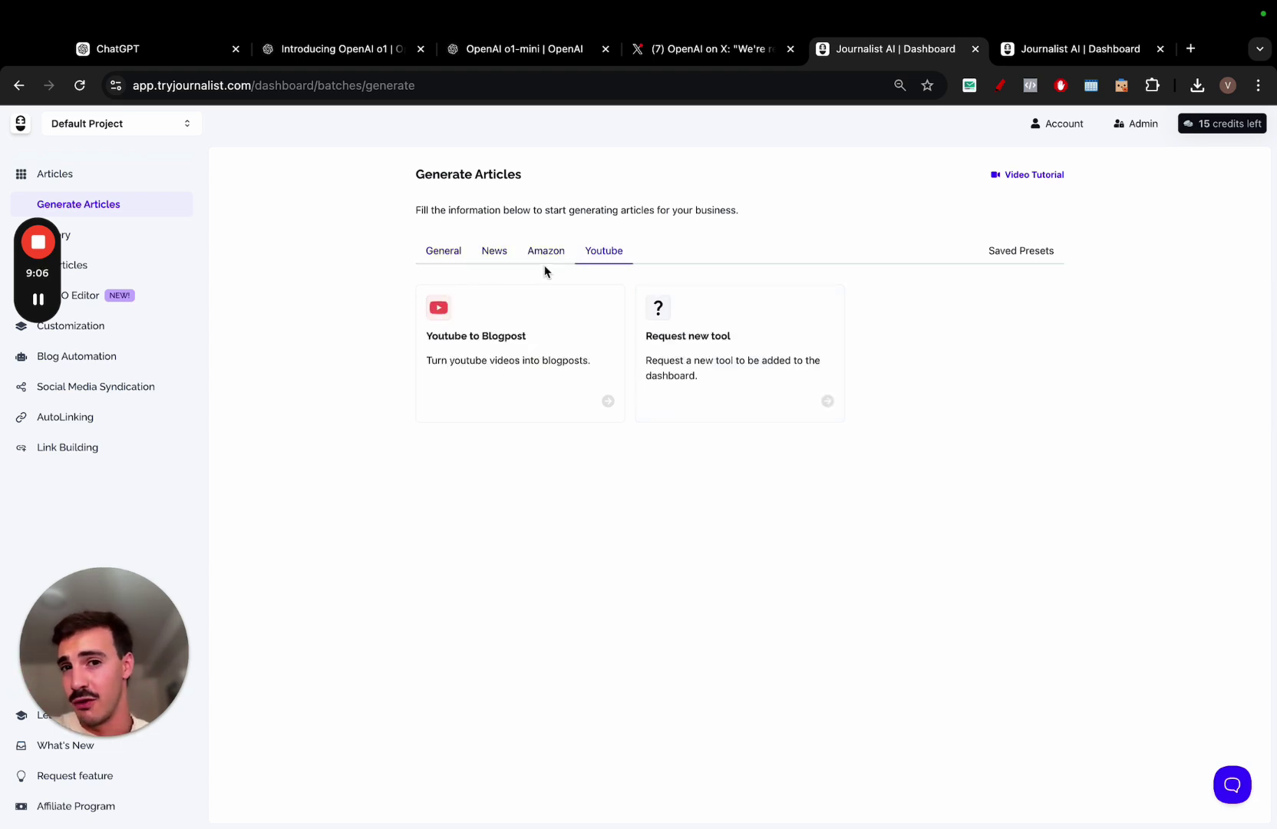
pyautogui.click(445, 254)
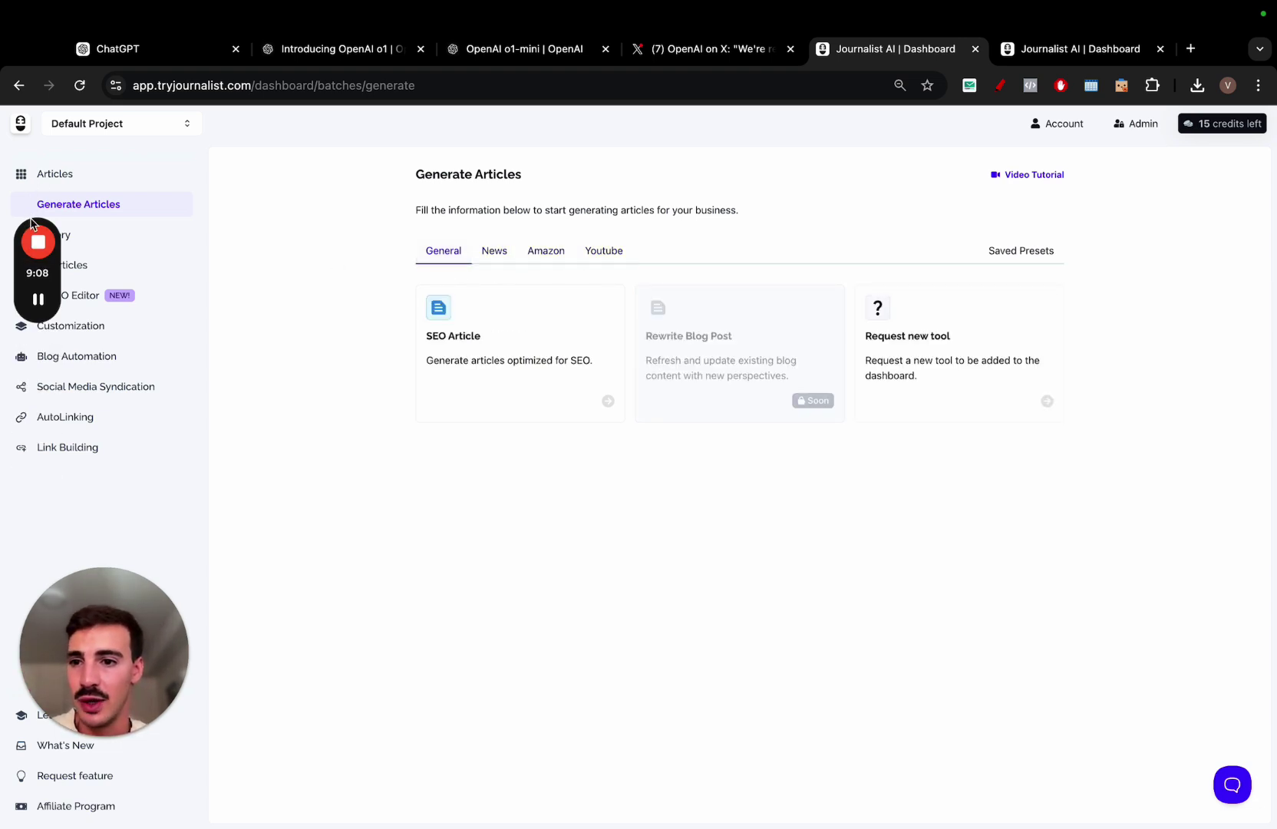
# Step: Glance at the blog automation page, return to Generate Articles, then view the o1-mini article
pyautogui.moveTo(35, 228); pyautogui.dragTo(462, 586)
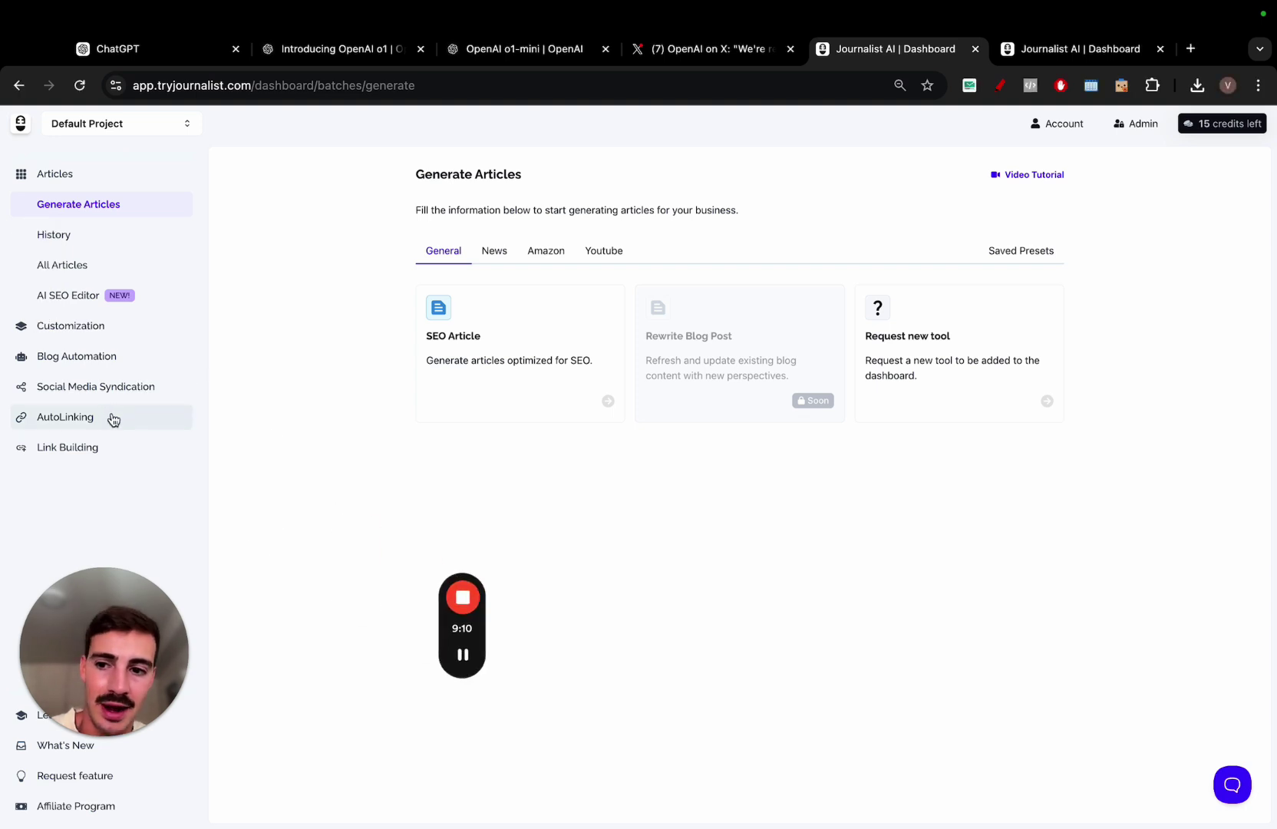
pyautogui.click(140, 359)
pyautogui.click(76, 178)
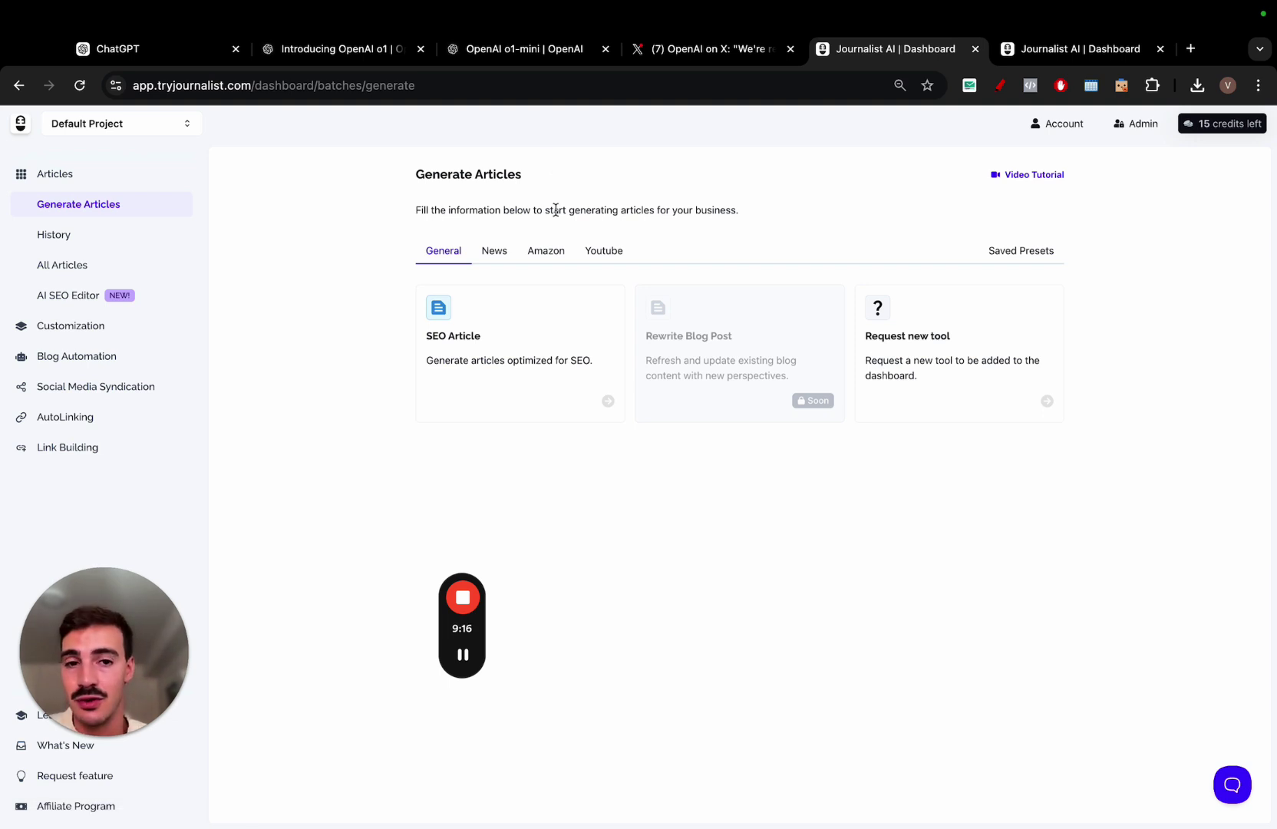
pyautogui.click(535, 54)
# Step: Scroll the o1-mini article briefly, then return to the Journalist AI dashboard tab
pyautogui.scroll(1, 623, 305)
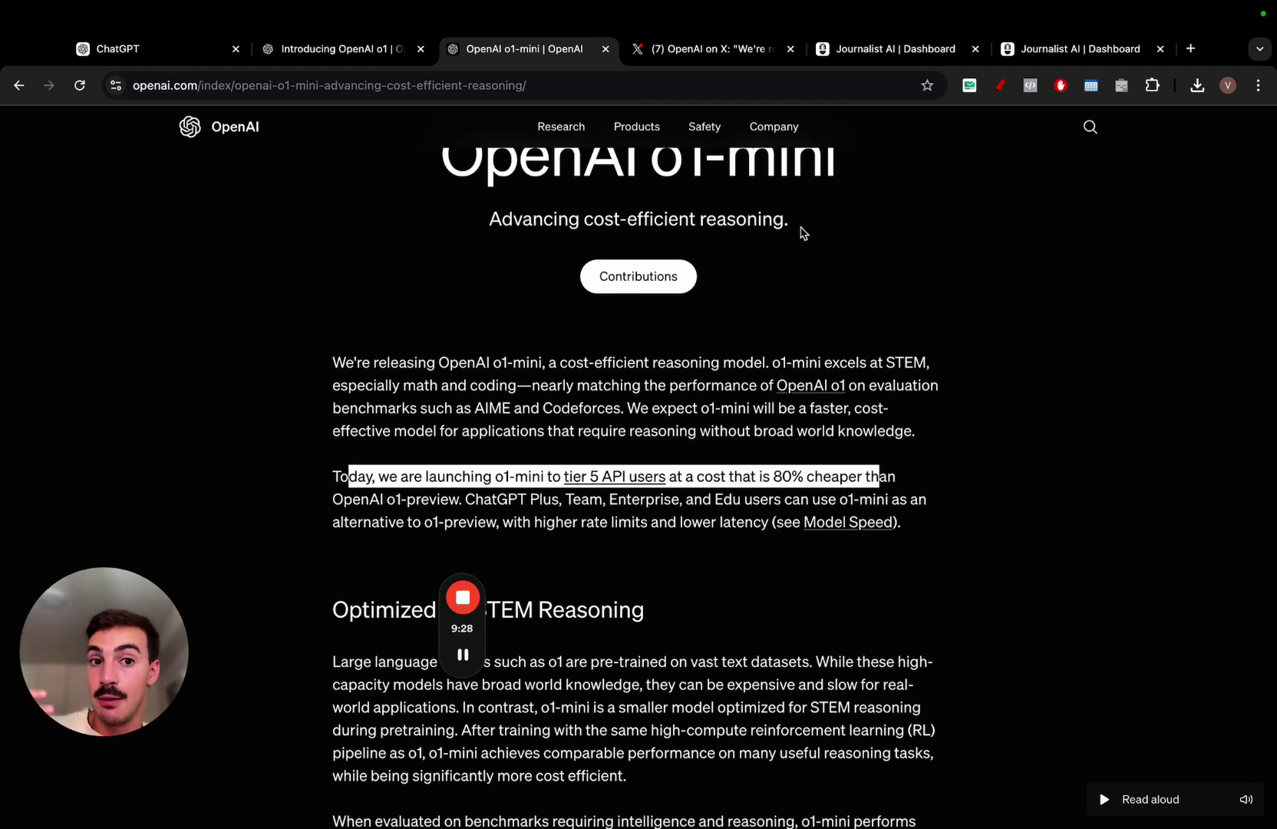
pyautogui.click(877, 53)
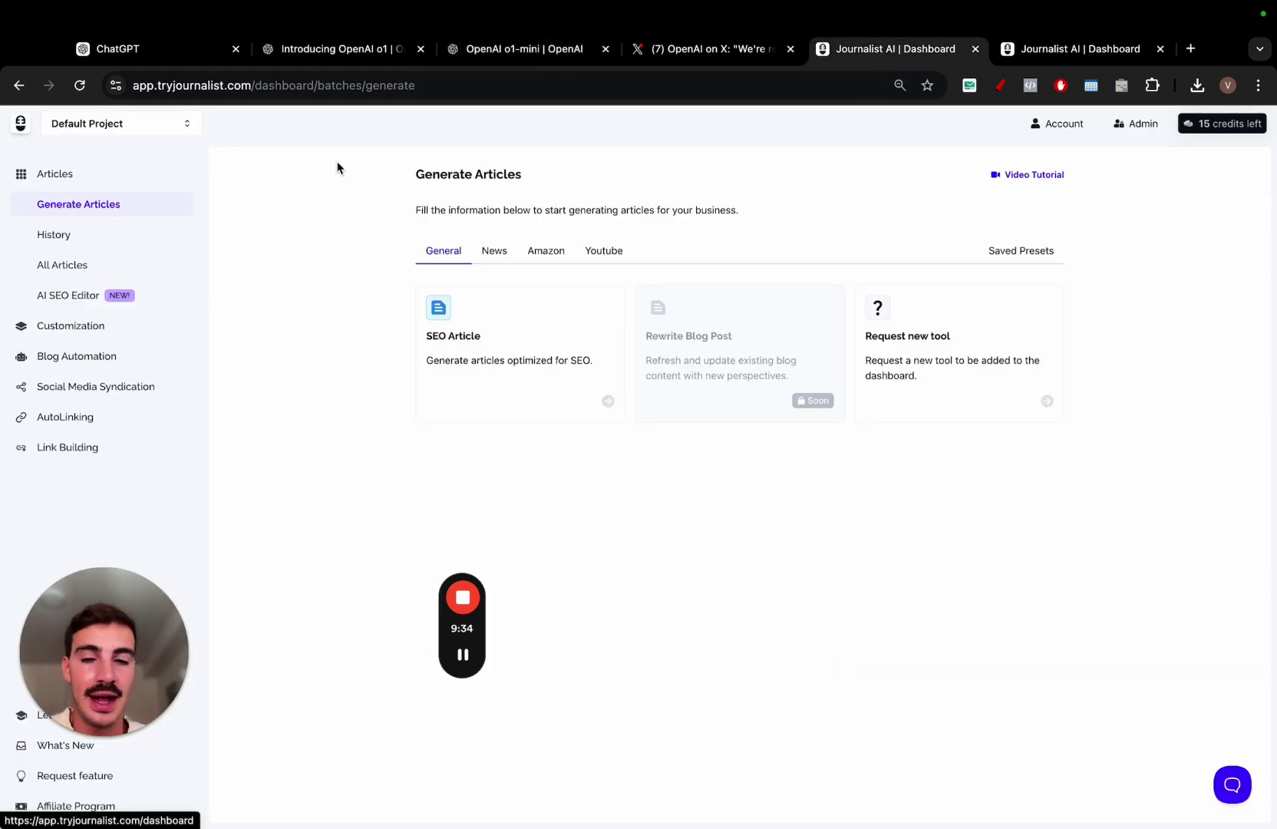
# Step: Draw a red annotation arrow down the right side of the dashboard, then clear it
pyautogui.click(483, 61)
pyautogui.click(844, 51)
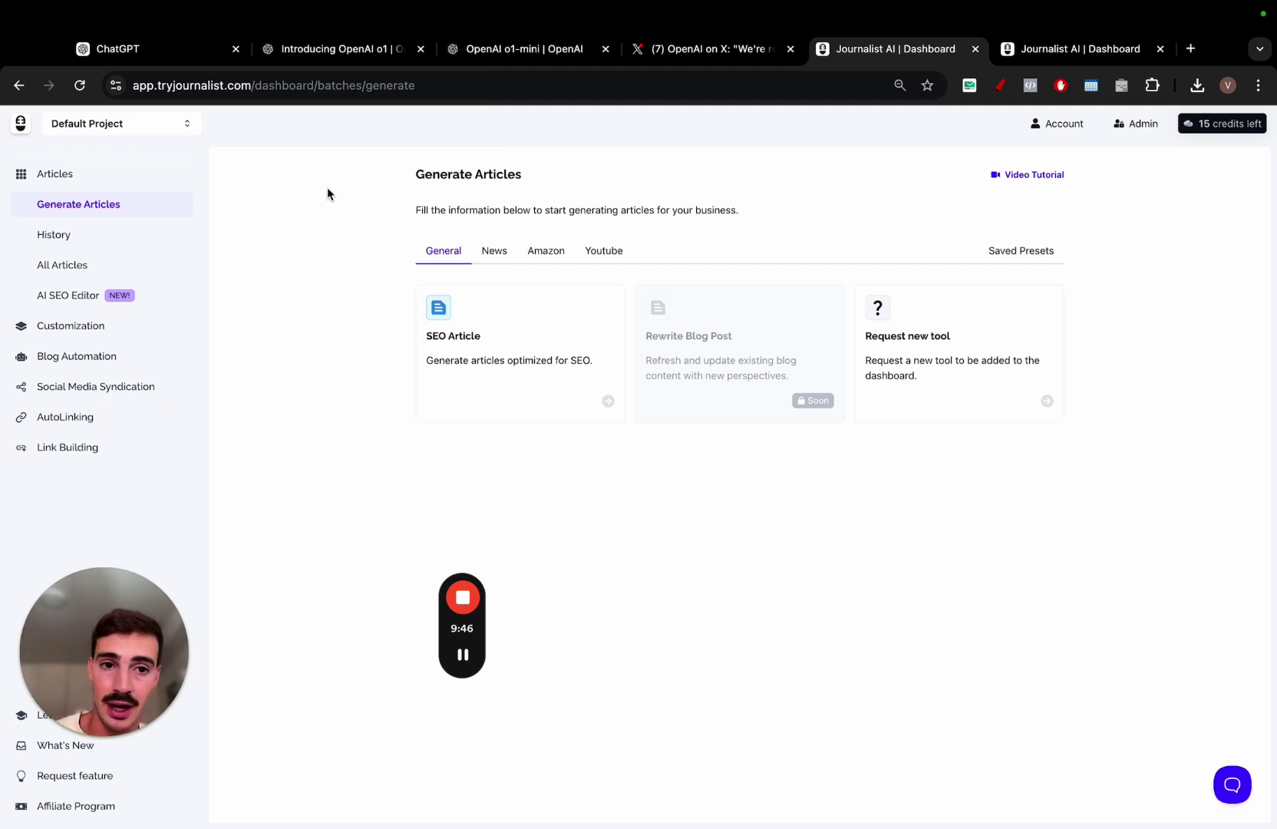
pyautogui.click(1000, 85)
pyautogui.moveTo(1208, 545)
pyautogui.mouseDown()
pyautogui.moveTo(1209, 749)
pyautogui.moveTo(1221, 765)
pyautogui.moveTo(1203, 746)
pyautogui.mouseUp()
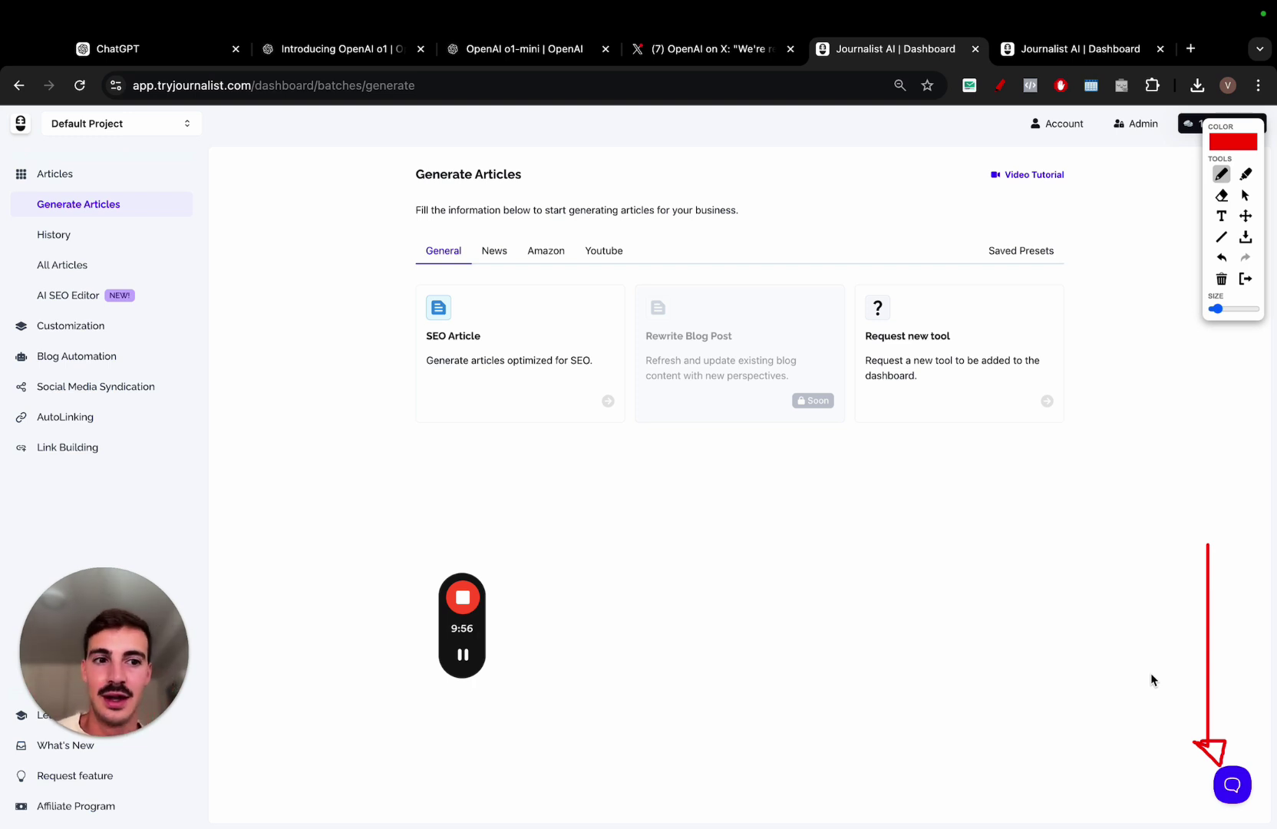
pyautogui.click(1245, 279)
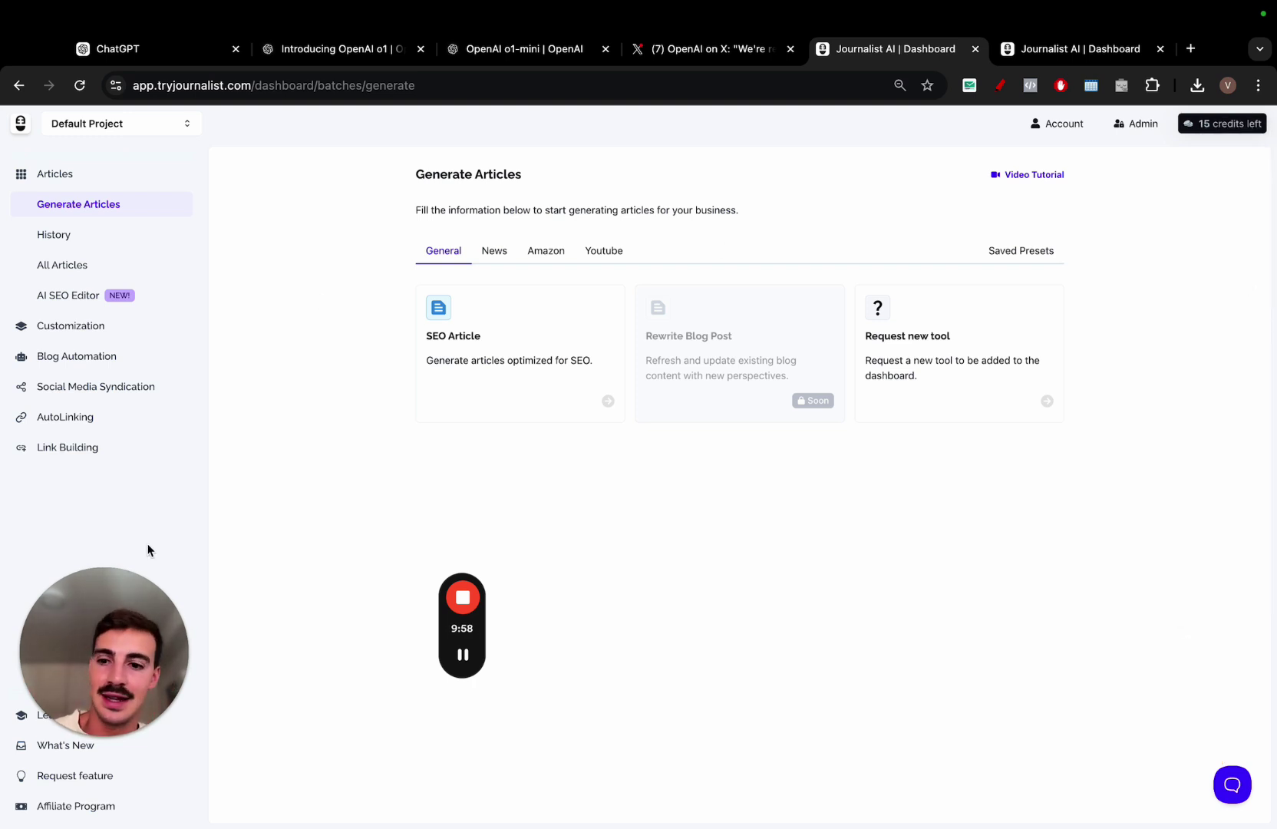
# Step: Cycle through the o1-mini, Introducing OpenAI o1 and ChatGPT tabs, ending on Introducing OpenAI o1
pyautogui.click(491, 49)
pyautogui.click(292, 48)
pyautogui.click(196, 54)
pyautogui.click(337, 54)
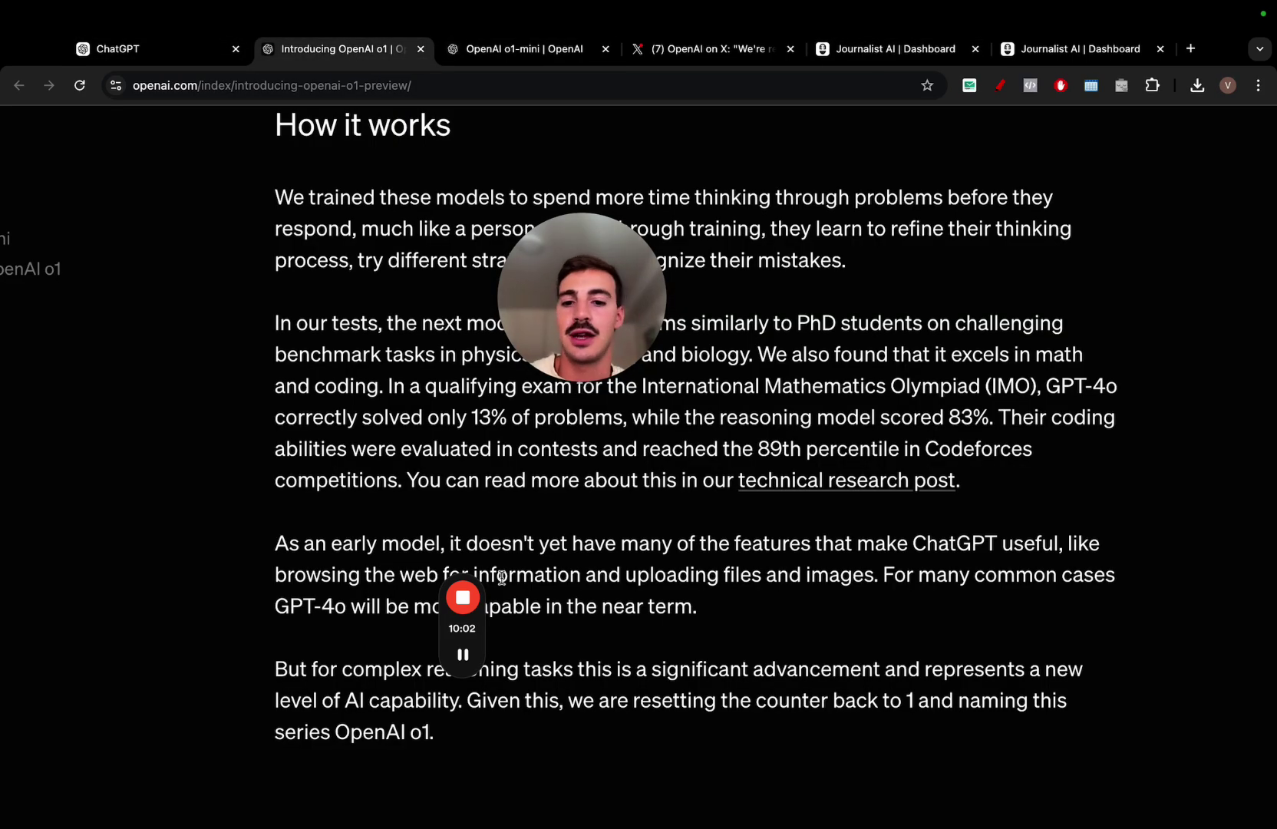